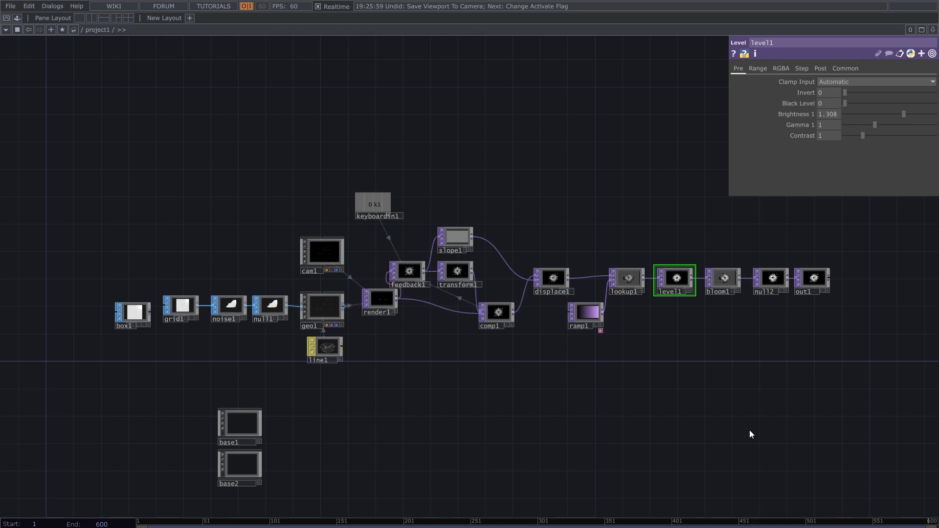
Step: Display the out1 result behind the project1 network and open the base1 component
click(822, 291)
drag(573, 221, 676, 131)
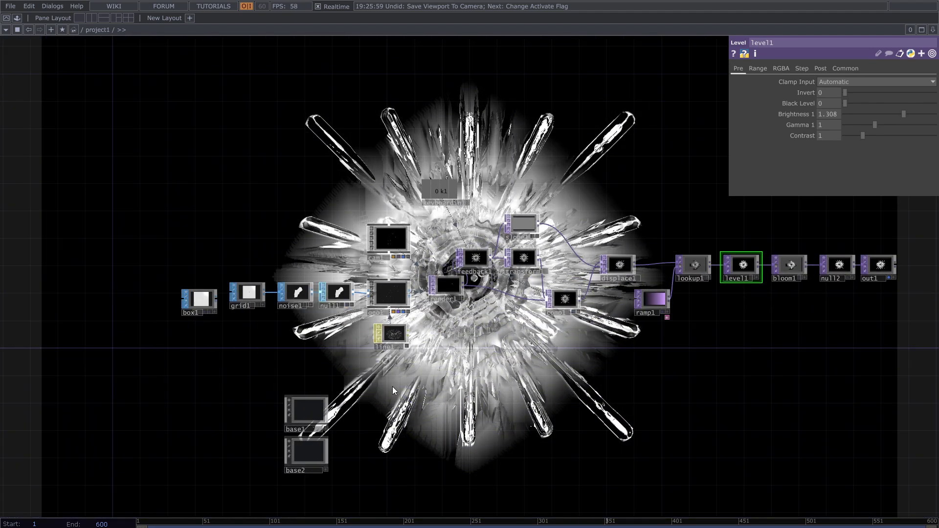
drag(394, 385, 439, 329)
scroll(496, 382, up, 3)
drag(497, 383, 460, 305)
double_click(264, 274)
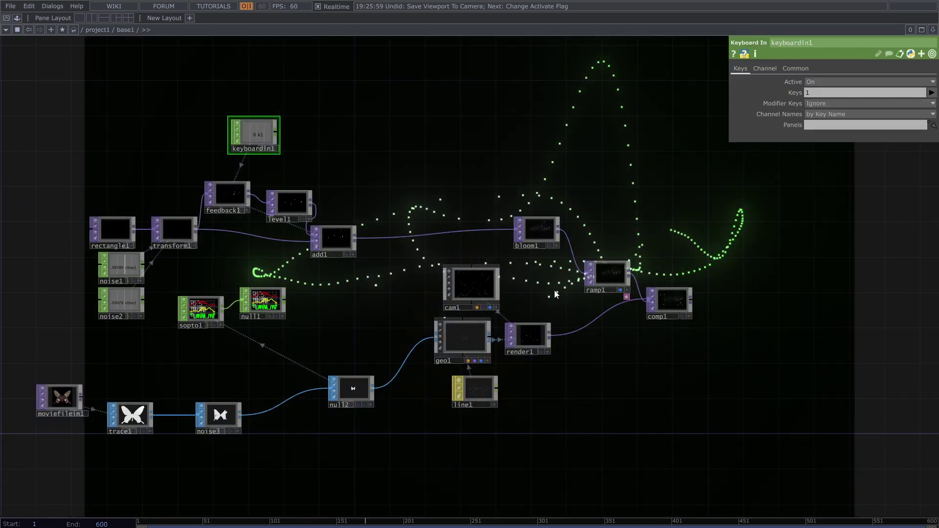
Step: Examine the glowing dotted feedback drawing and the noise, feedback and butterfly trace operators in the base1 network
drag(554, 289, 471, 386)
drag(586, 260, 506, 360)
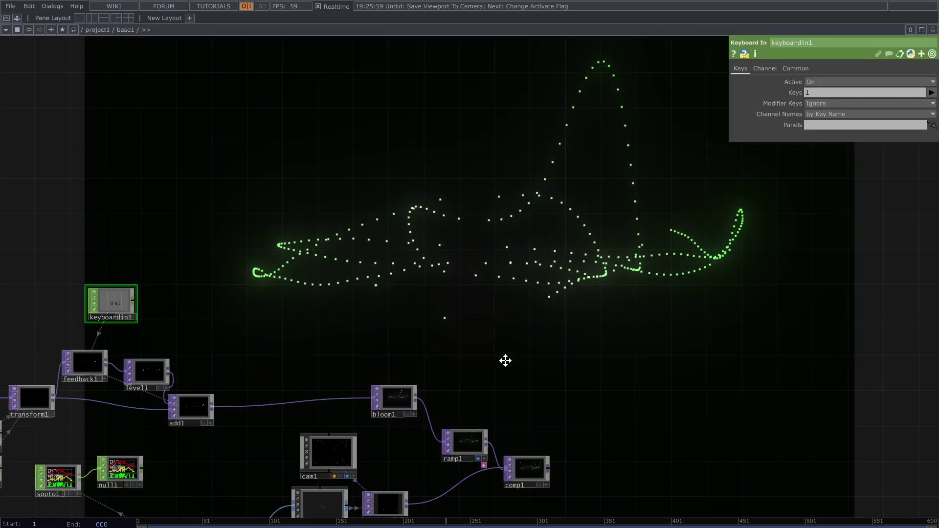
drag(452, 332, 612, 280)
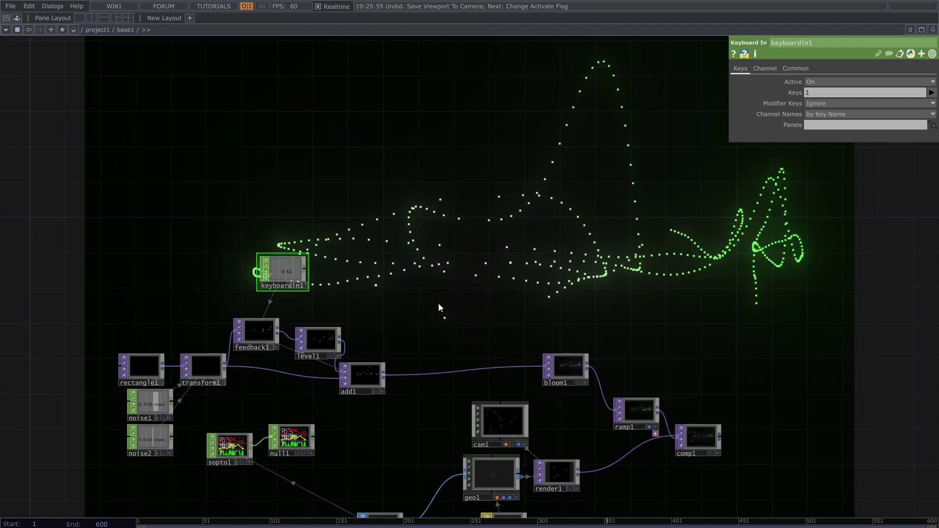
drag(372, 383, 515, 339)
scroll(515, 339, up, 4)
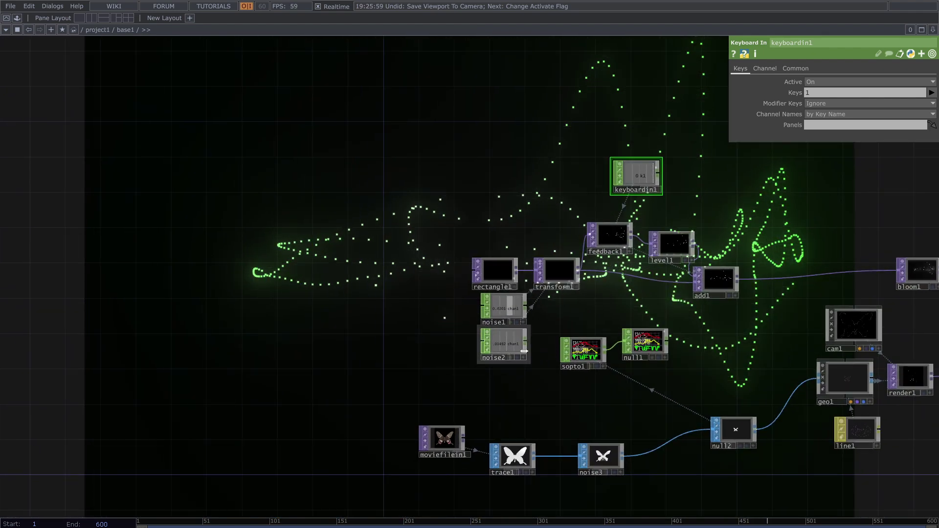
drag(439, 317, 511, 325)
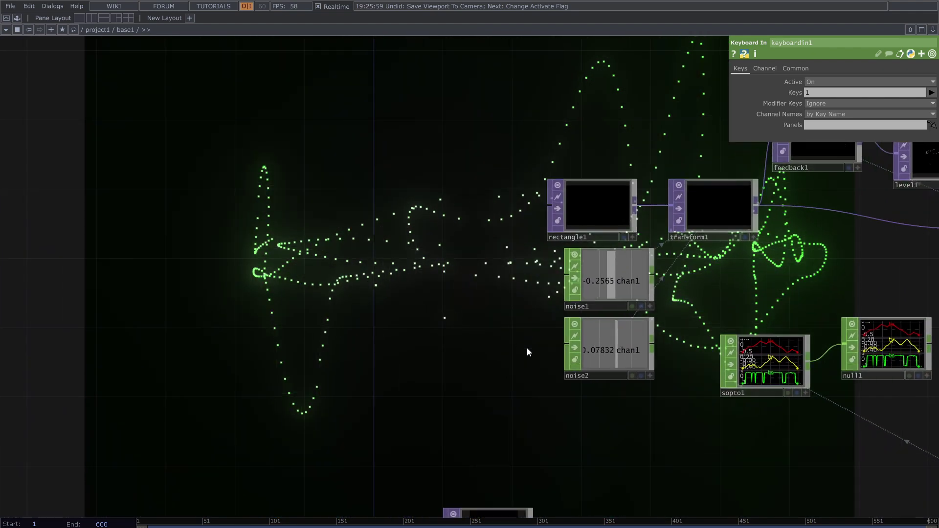
drag(702, 244, 676, 259)
drag(421, 363, 344, 154)
drag(618, 284, 419, 353)
drag(483, 391, 524, 345)
scroll(538, 401, down, 3)
drag(515, 316, 528, 353)
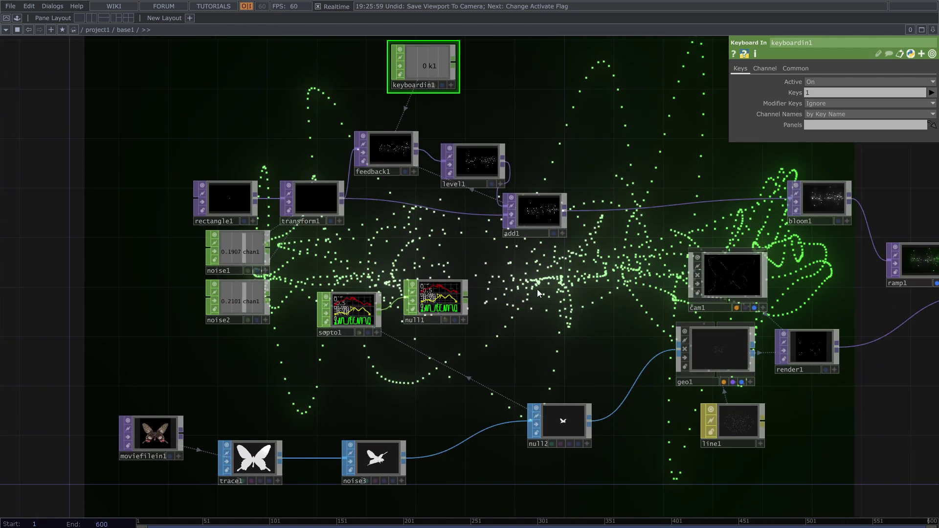
drag(532, 289, 468, 309)
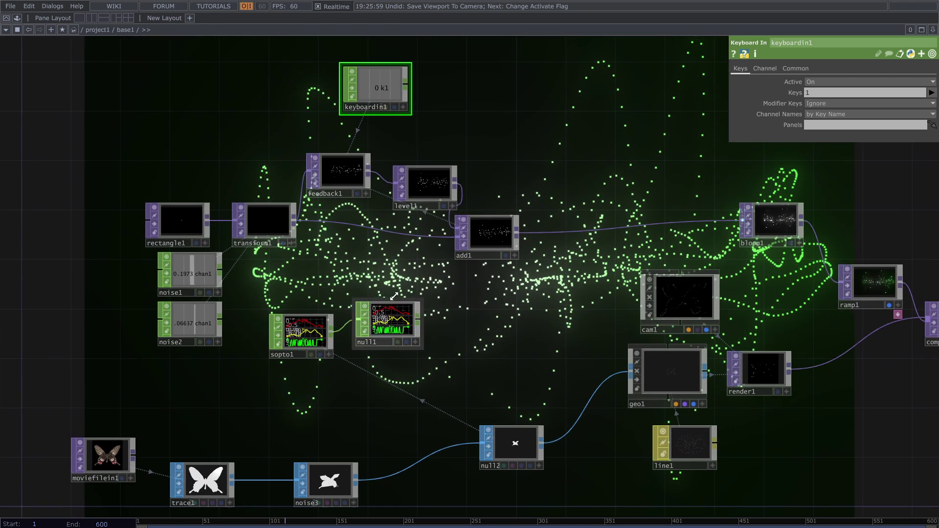
Step: Set transform1's tx expression in base1 to op('null1')['tx']
click(282, 230)
drag(456, 363, 447, 377)
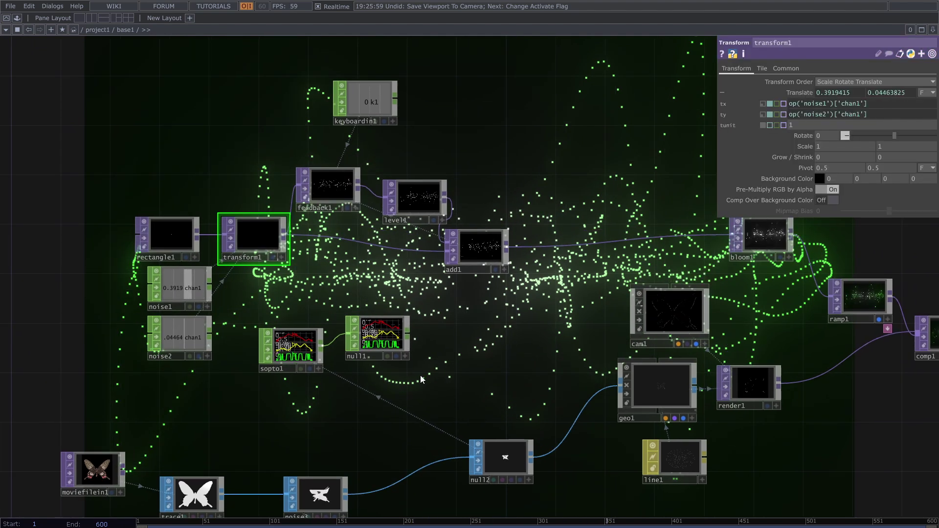
scroll(420, 372, up, 5)
drag(806, 126, 827, 104)
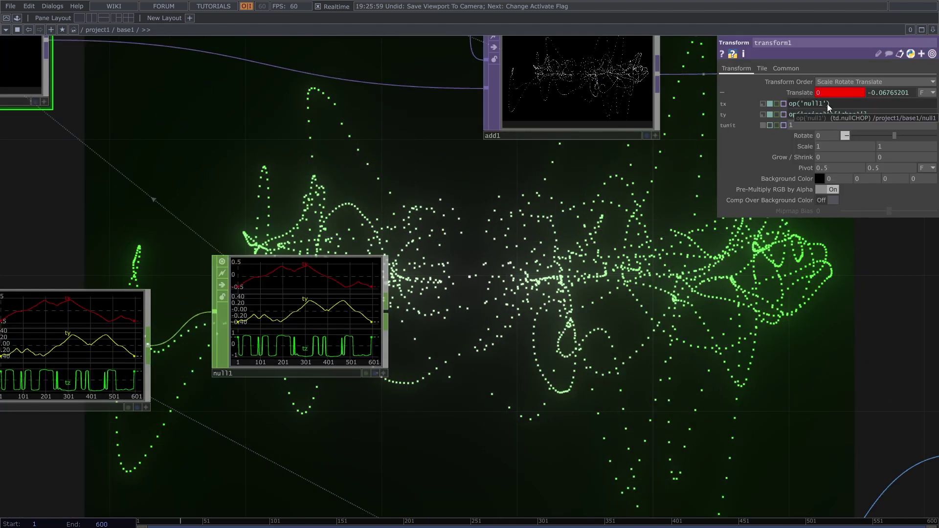
text('tx'])
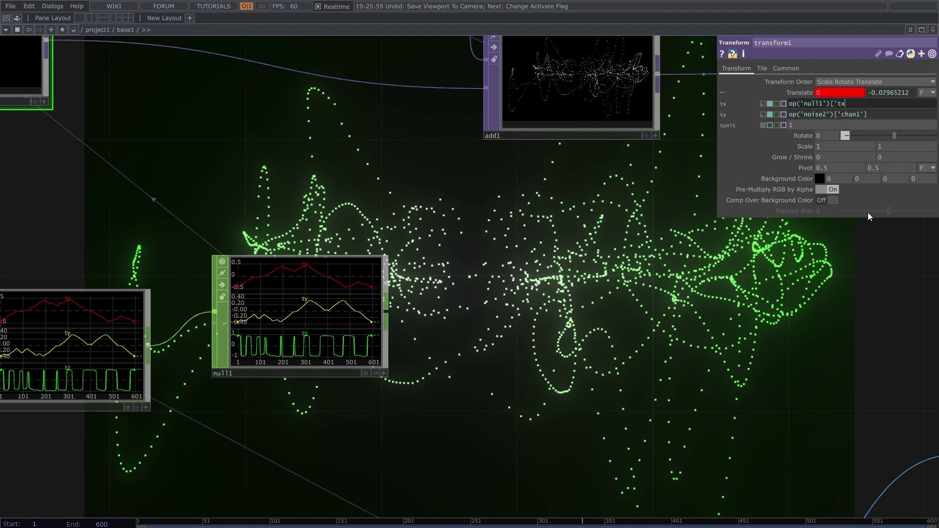
Step: Set transform1's ty expression to op('null1')['ty']
drag(853, 104, 781, 118)
key(ctrl+c)
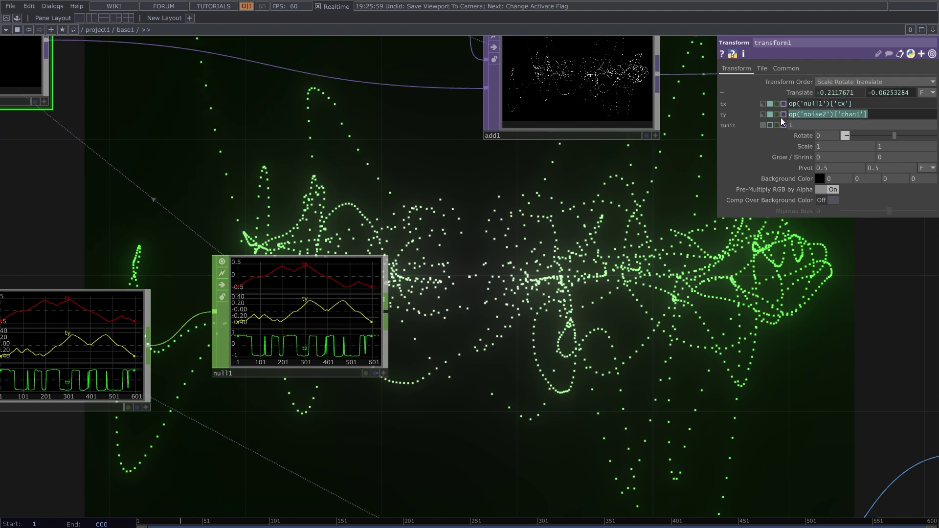
key(ctrl+v)
double_click(845, 114)
text(ty)
key(Return)
Step: Reset the feedback drawing in base1 to examine the new trail, and open the base2 network
drag(525, 292, 559, 377)
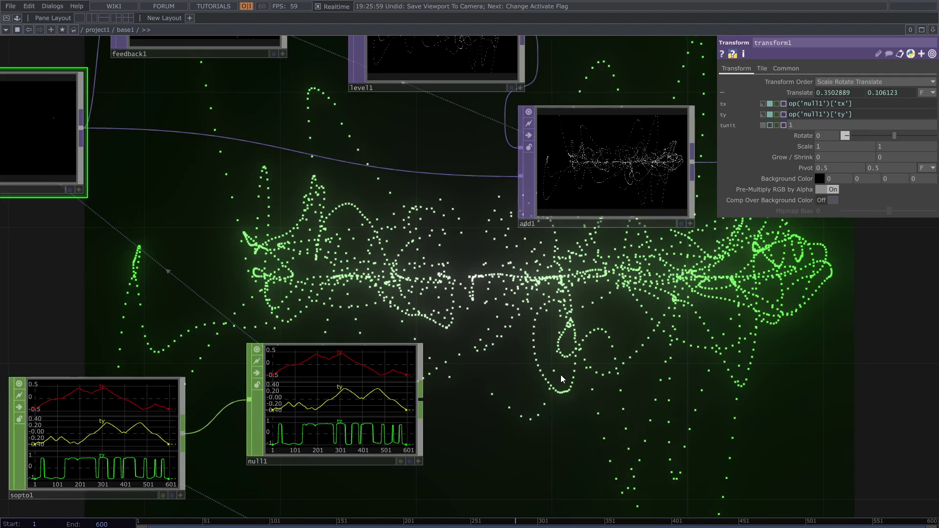
key(1)
scroll(559, 374, down, 4)
drag(562, 260, 503, 350)
key(p)
drag(552, 248, 528, 385)
scroll(523, 371, down, 4)
drag(518, 347, 510, 260)
drag(596, 345, 568, 295)
drag(650, 336, 431, 288)
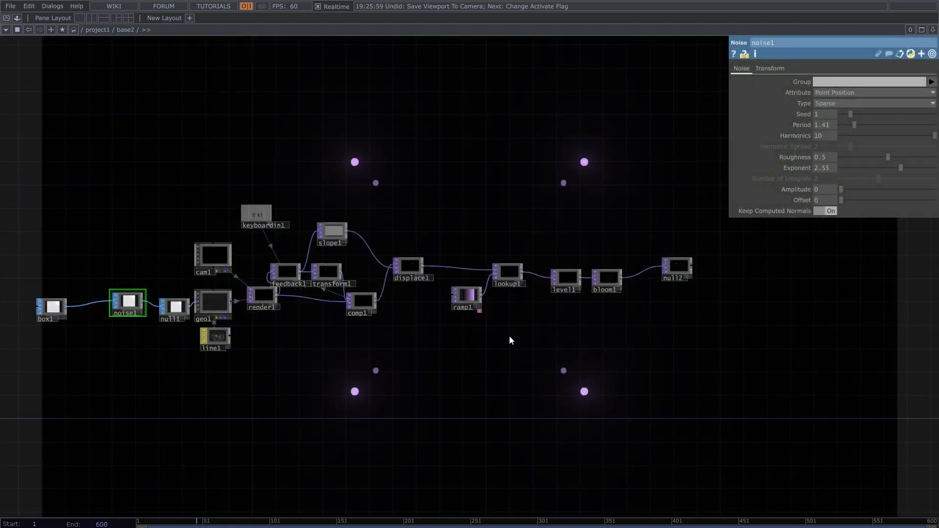
Step: Raise the amplitude of noise1 in base2 to 0.94
drag(509, 336, 501, 366)
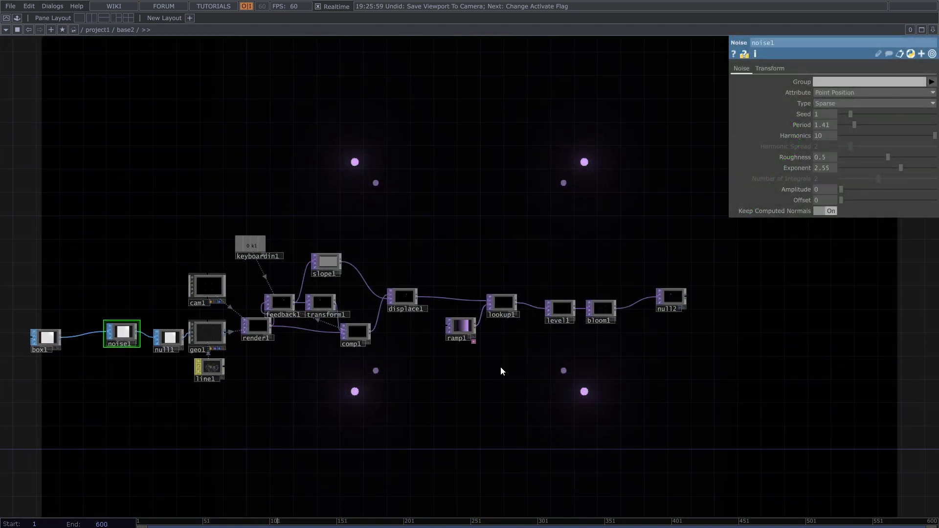
scroll(378, 384, up, 5)
drag(275, 365, 381, 391)
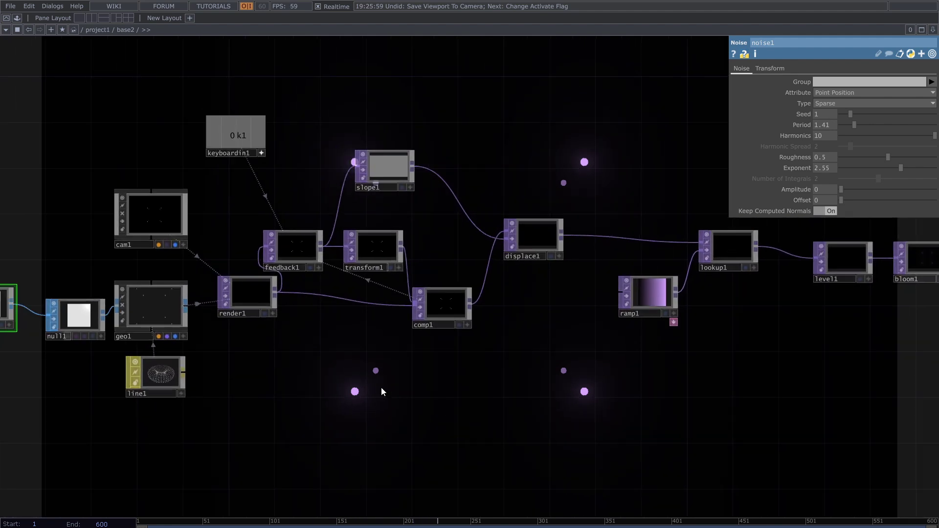
drag(336, 370, 476, 384)
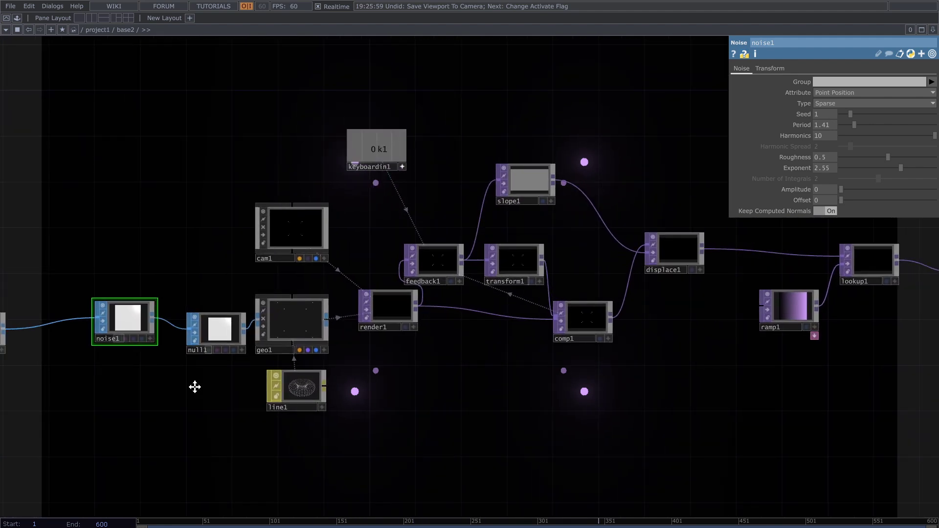
drag(193, 383, 234, 389)
drag(844, 192, 851, 192)
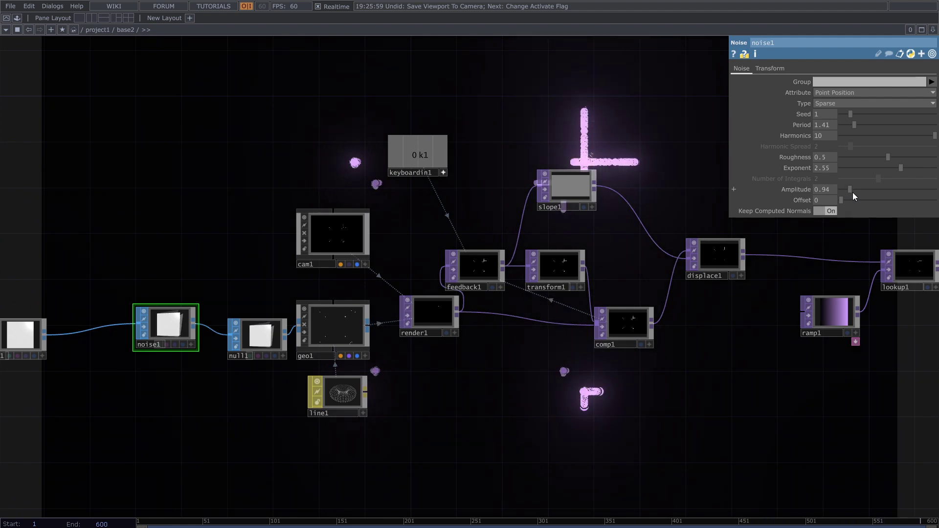
Step: Set the rotation of transform1 in base2's feedback loop to 1
drag(581, 311, 506, 352)
click(491, 308)
drag(568, 209, 411, 356)
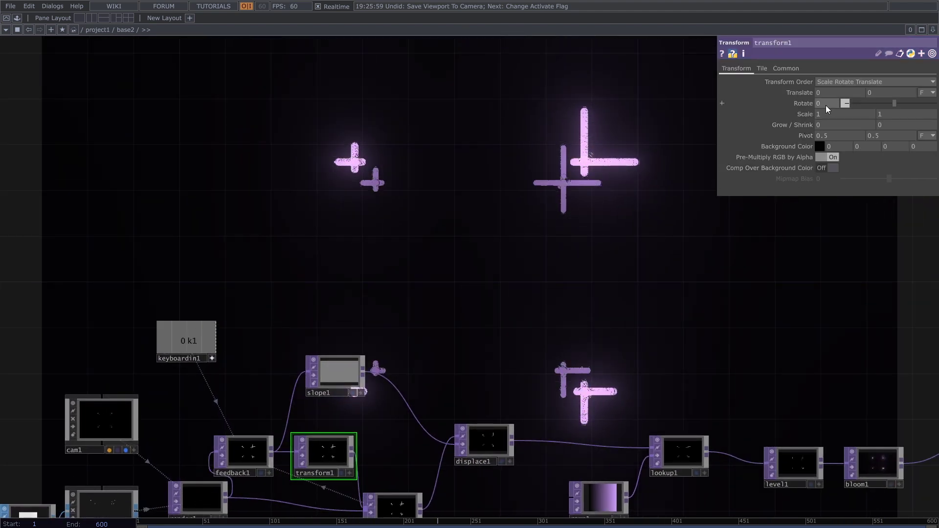
key(Return)
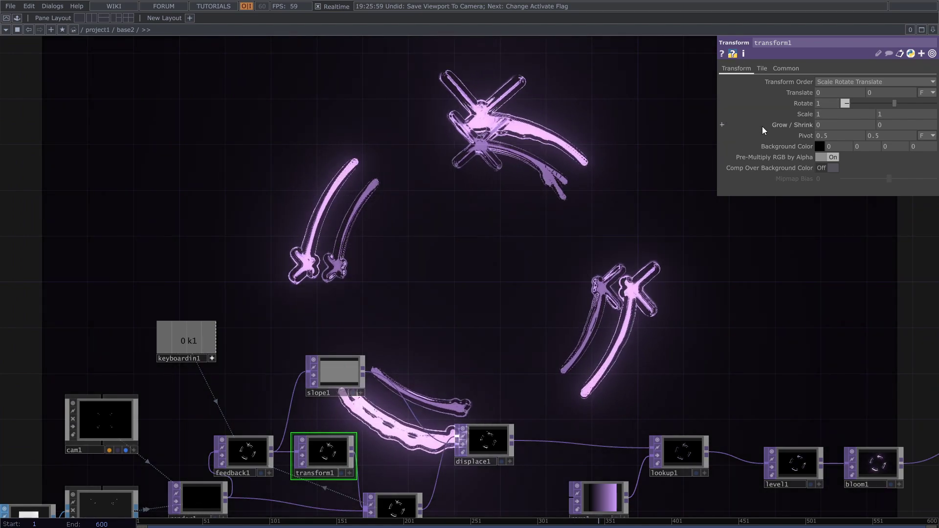
Step: Increase transform1's rotation to 3
click(816, 105)
click(815, 105)
text(3)
key(Return)
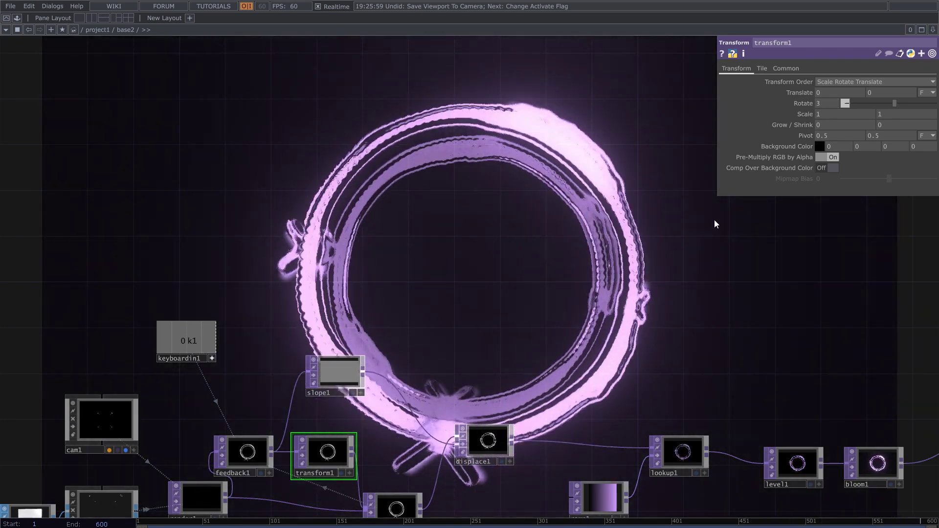
Step: Set noise1's amplitude to 1.04
drag(482, 331, 582, 273)
scroll(581, 273, down, 3)
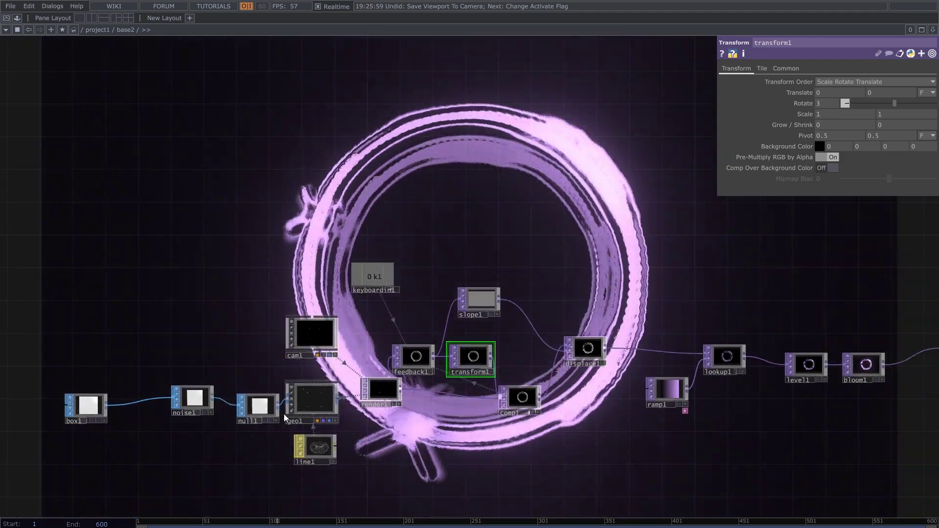
click(192, 399)
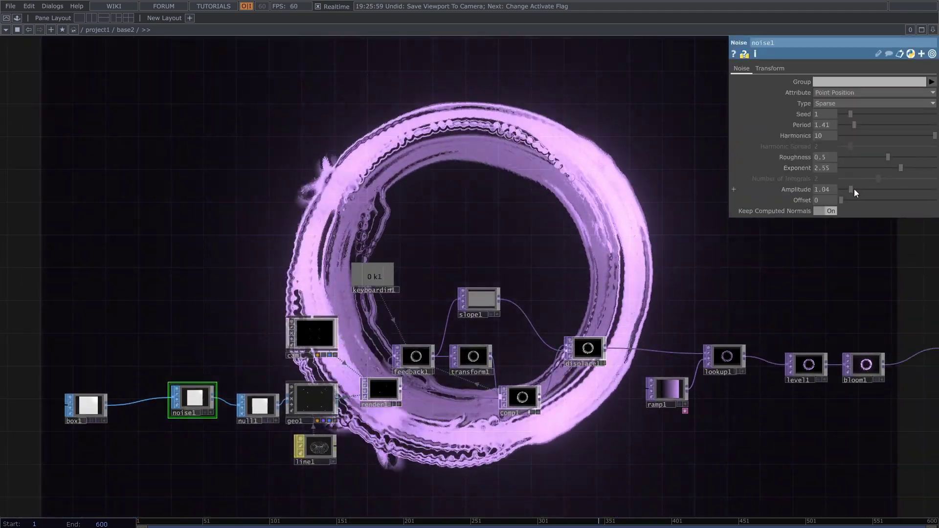
click(854, 189)
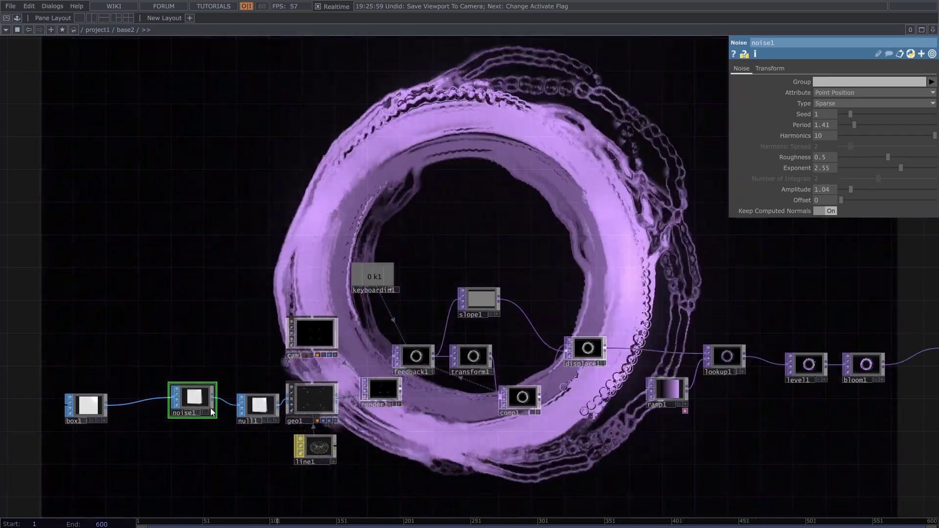
Step: Set transform1's rotation back to 0
click(472, 356)
click(836, 105)
text(0)
key(Return)
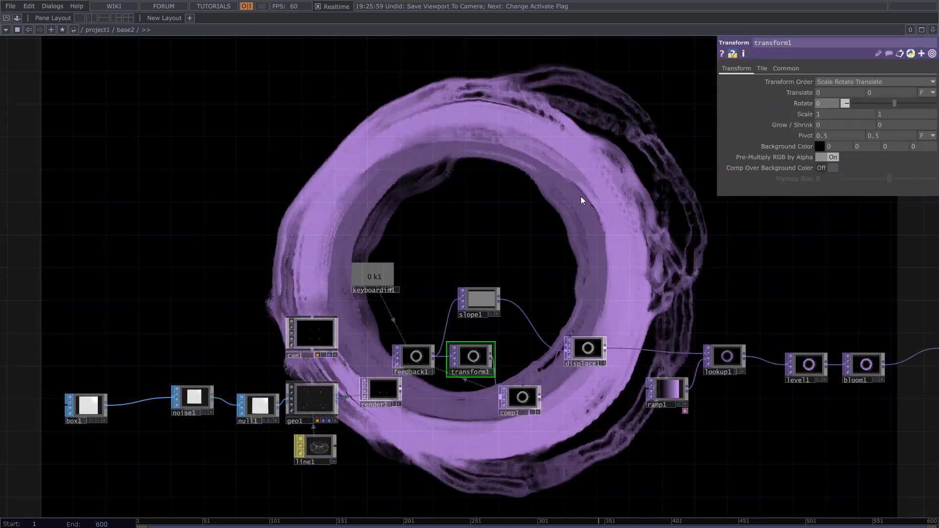
Step: Set noise1's amplitude to 0
drag(624, 209, 513, 370)
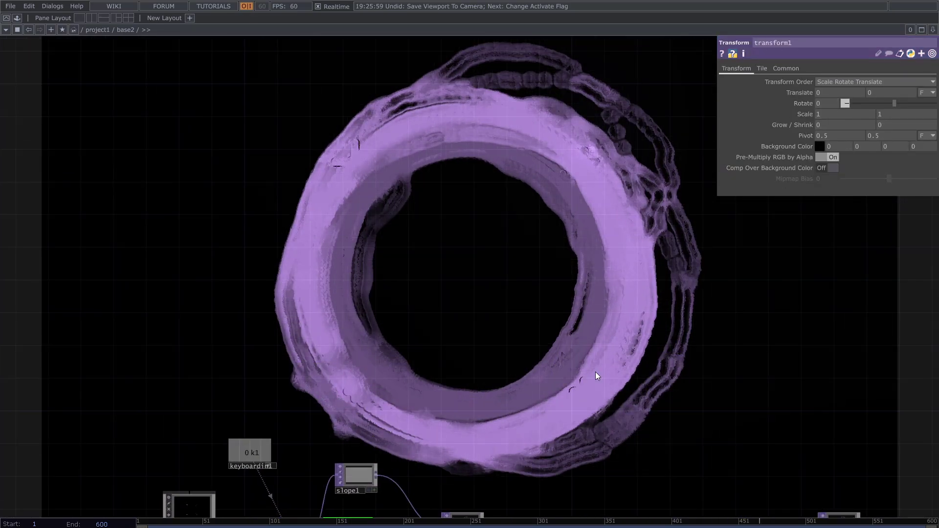
drag(597, 374, 503, 332)
drag(571, 348, 766, 274)
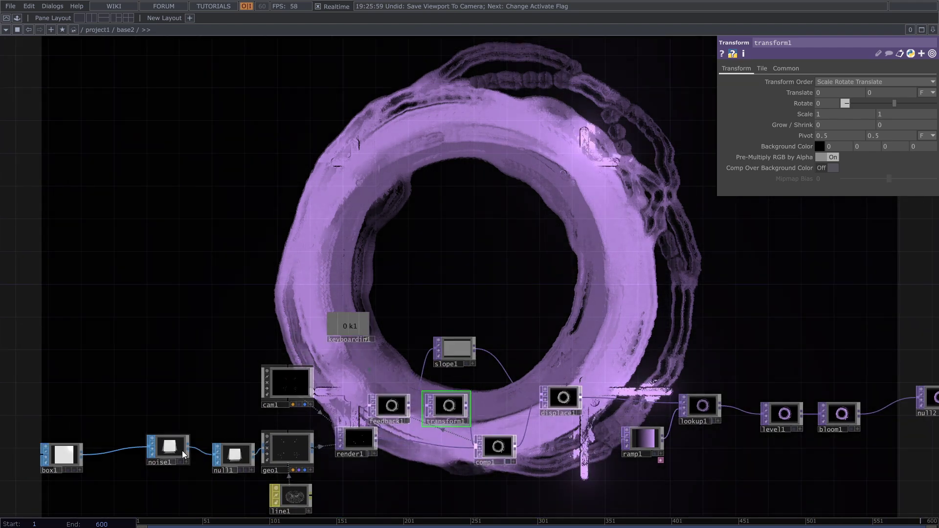
click(168, 447)
drag(832, 190, 758, 191)
text(0)
key(Return)
Step: Set the pre-black level of bloom1 at the end of the base2 chain to 0.6
drag(588, 226, 529, 350)
drag(696, 408, 471, 272)
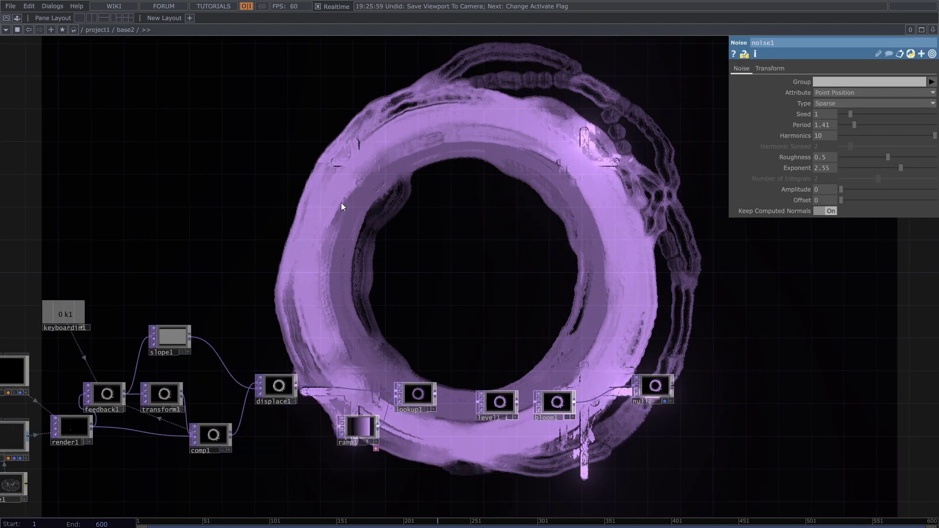
drag(616, 273, 617, 246)
drag(467, 421, 406, 283)
click(516, 251)
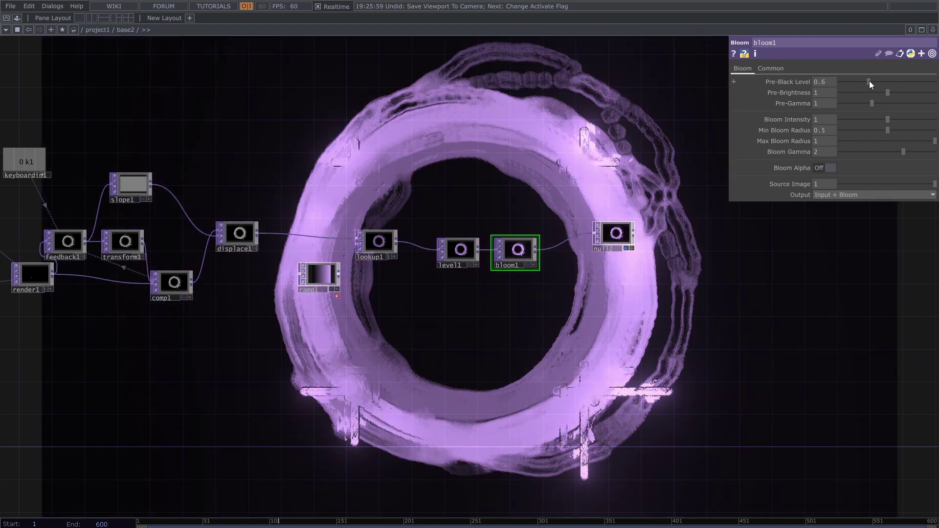
Step: Review the finished ring drawing in base2 and return to the parent project1 network
drag(644, 250, 631, 497)
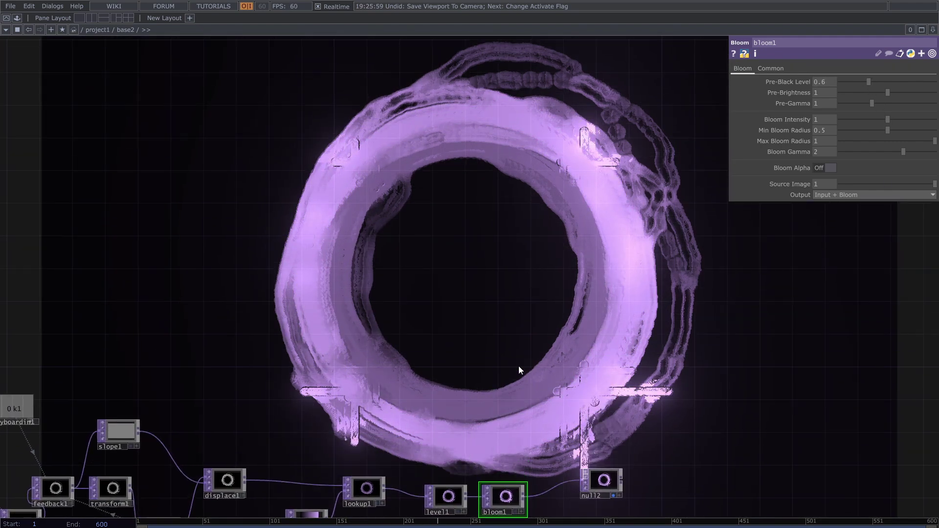
drag(420, 338, 457, 336)
drag(397, 354, 492, 334)
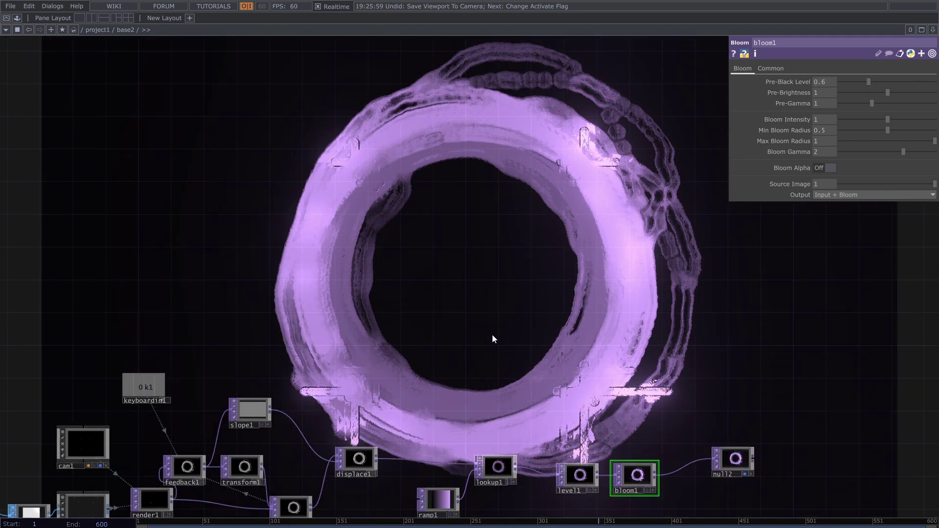
scroll(492, 333, down, 5)
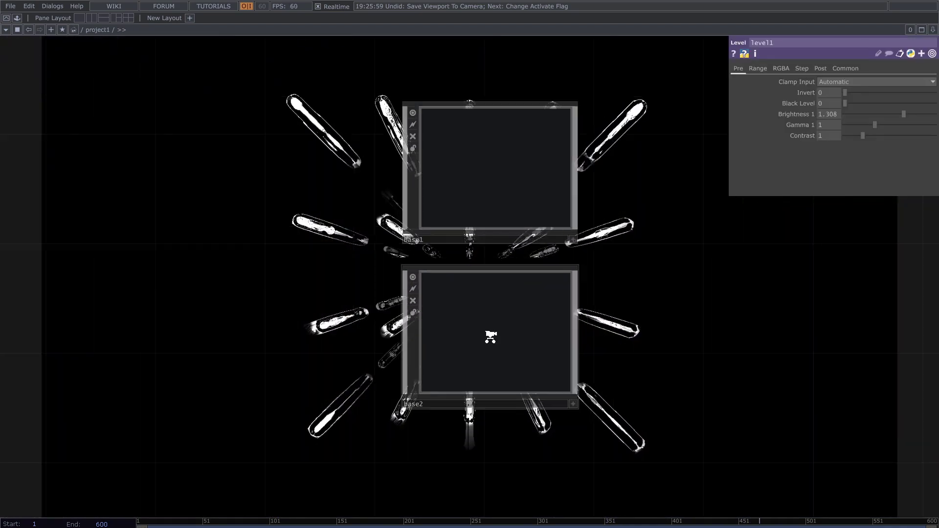
scroll(491, 337, down, 5)
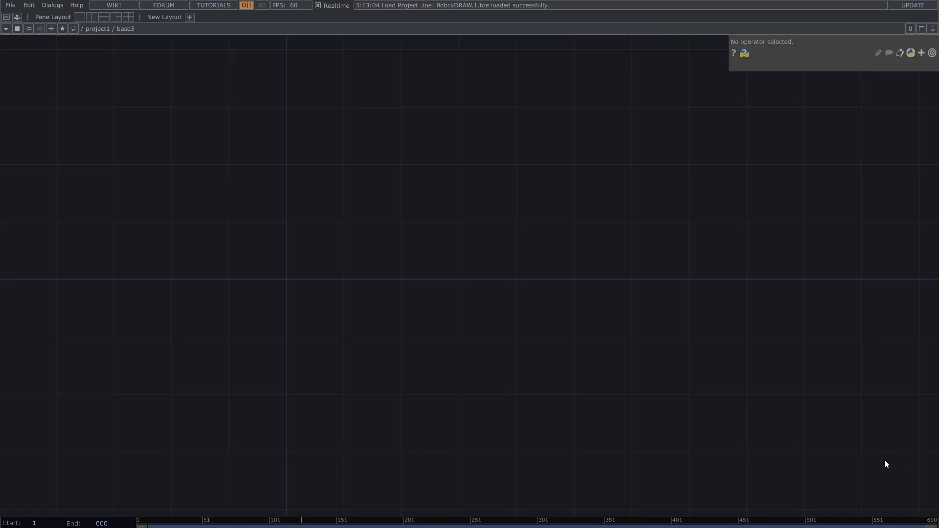
Step: Add a Grid SOP to the empty base3 network
key(Tab)
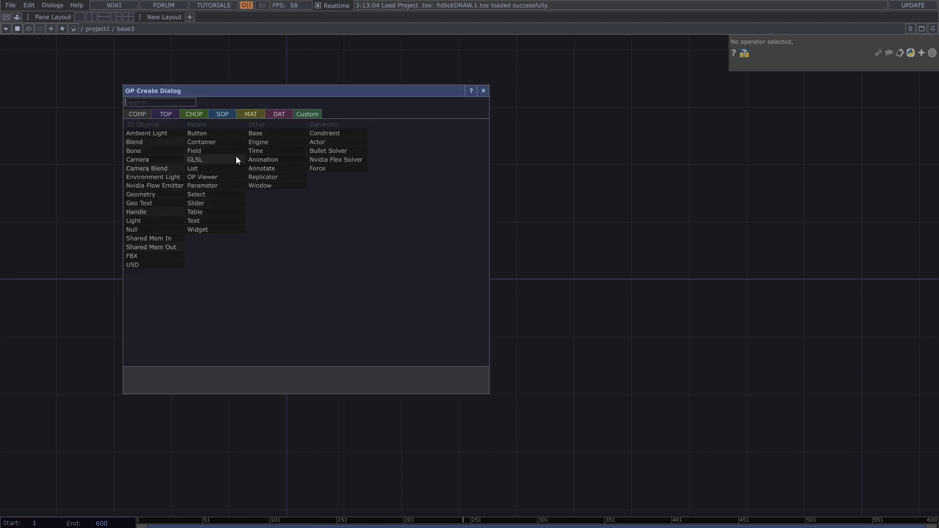
click(222, 117)
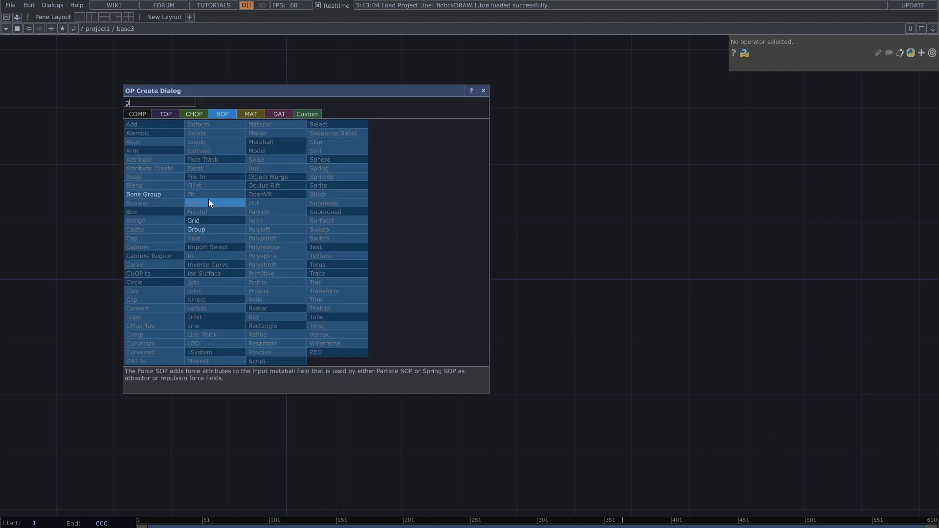
click(208, 219)
click(338, 239)
scroll(389, 252, up, 5)
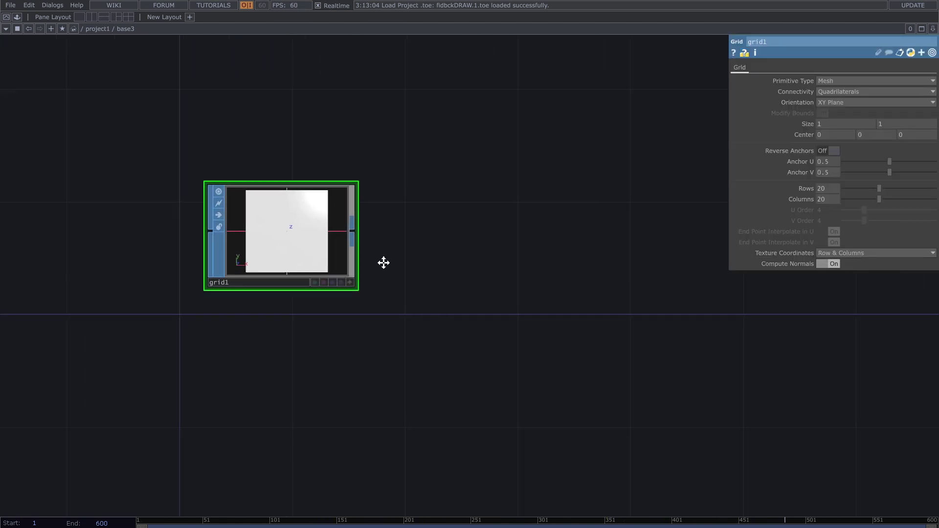
Step: Connect a new Null SOP to grid1's output, leaving space between the two nodes
right_click(343, 246)
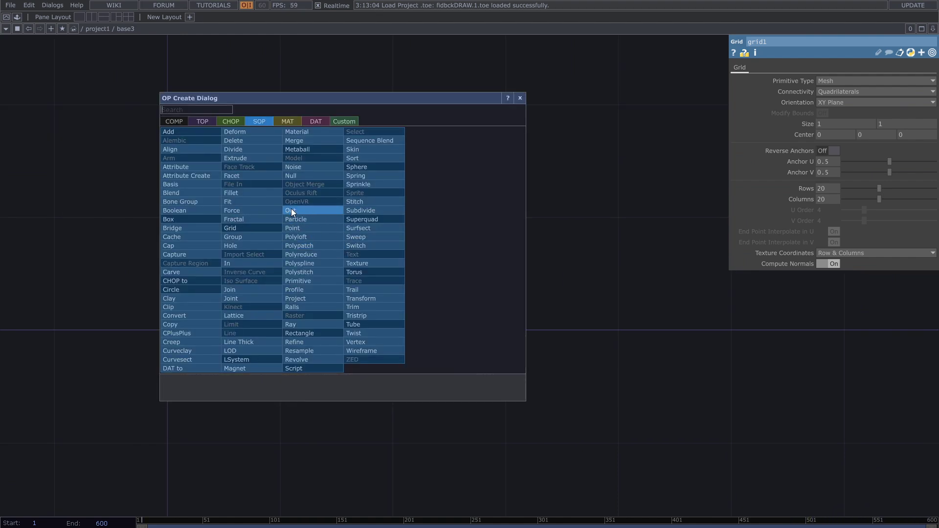
click(291, 177)
click(535, 240)
scroll(591, 317, down, 3)
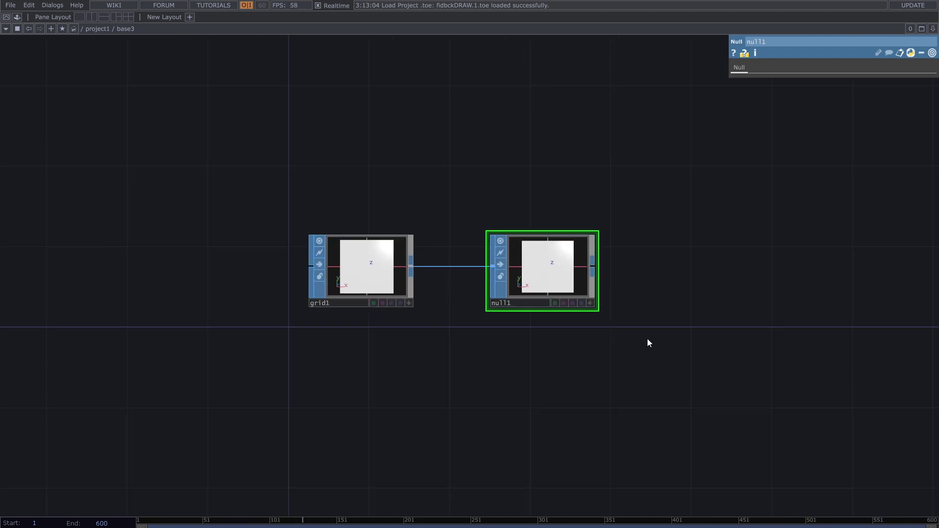
Step: Create a Geometry COMP from null1's output and place it beside null1
drag(648, 342, 257, 360)
drag(186, 289, 409, 288)
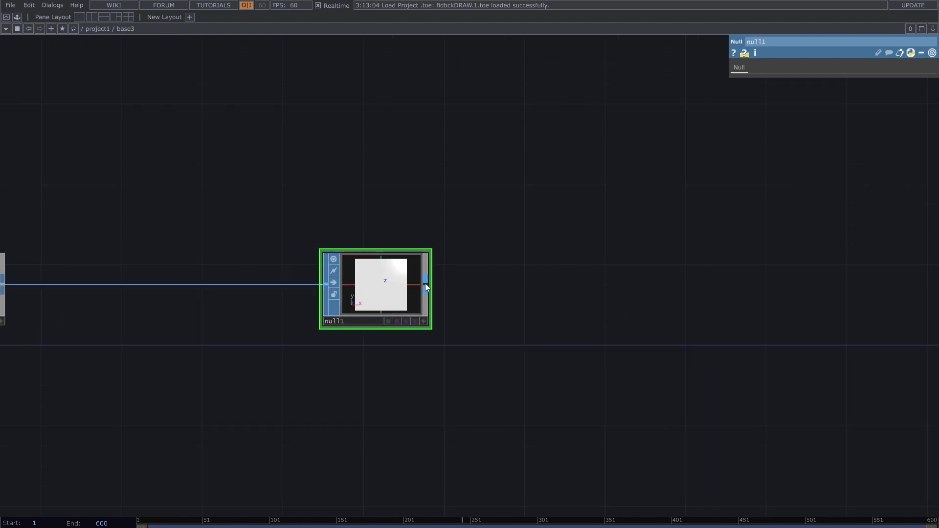
right_click(426, 288)
click(257, 158)
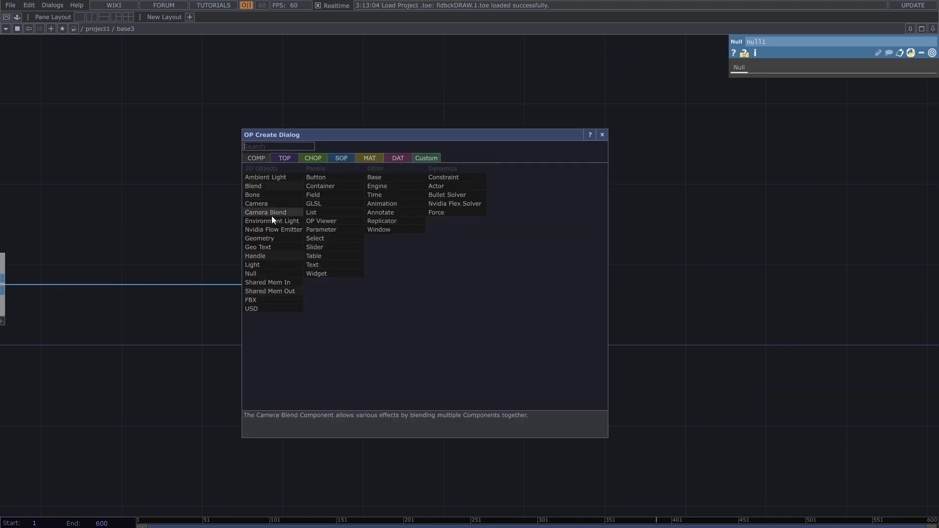
click(259, 238)
click(529, 190)
Step: Add a Camera COMP above geo1
drag(597, 200, 389, 199)
key(Tab)
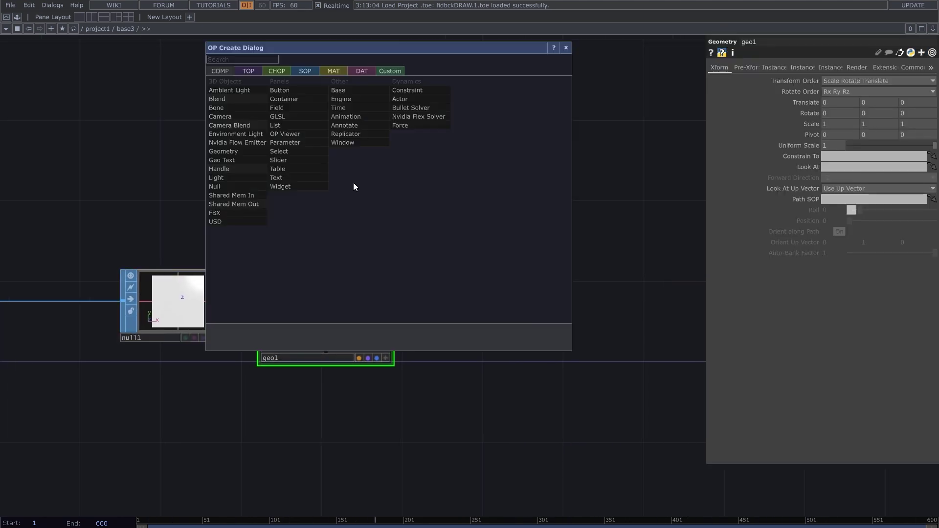
click(235, 119)
click(326, 169)
Step: Add a Render TOP beside geo1
scroll(459, 300, down, 2)
key(Tab)
key(Tab)
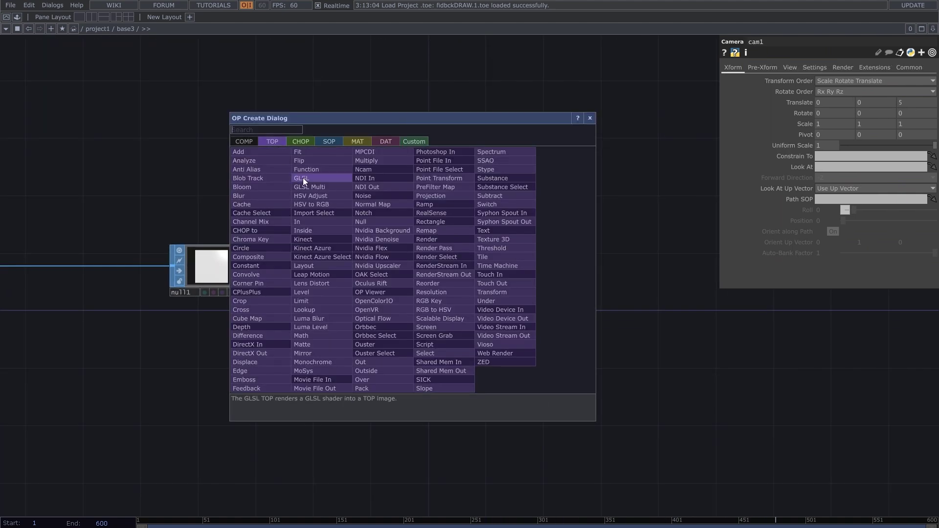
click(430, 239)
click(445, 272)
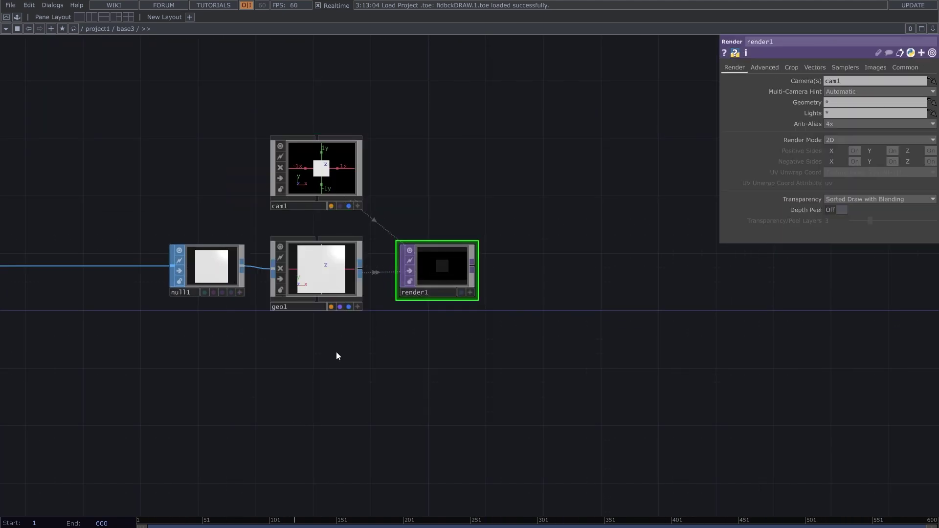
Step: Connect a new Null TOP to render1's output, placing it well away from render1
drag(336, 352, 315, 345)
scroll(376, 342, up, 2)
drag(497, 272, 337, 304)
right_click(333, 257)
click(291, 213)
click(656, 284)
scroll(543, 349, down, 2)
Step: Connect an Out TOP to null2's output
drag(543, 348, 265, 309)
scroll(265, 309, down, 2)
drag(305, 286, 440, 318)
right_click(478, 307)
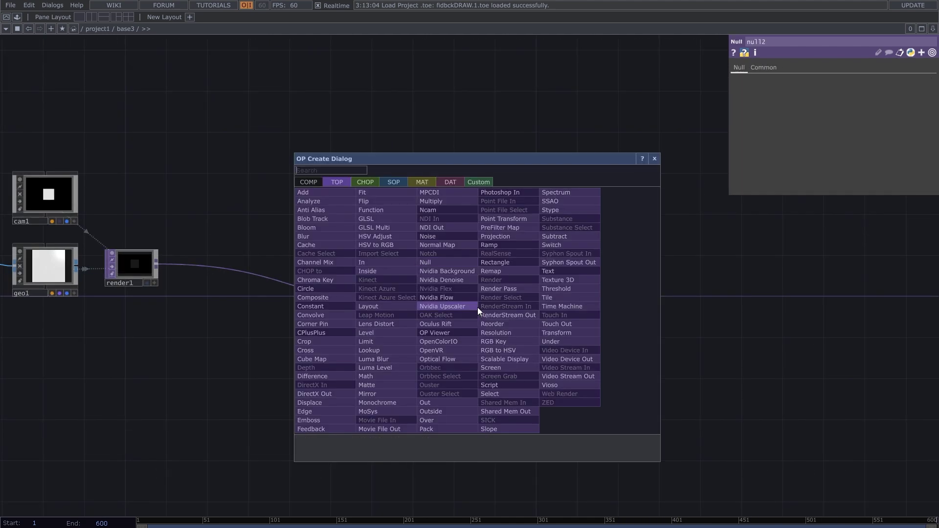
click(473, 402)
click(524, 313)
Step: Add a Light COMP below geo1
scroll(386, 392, left, 8)
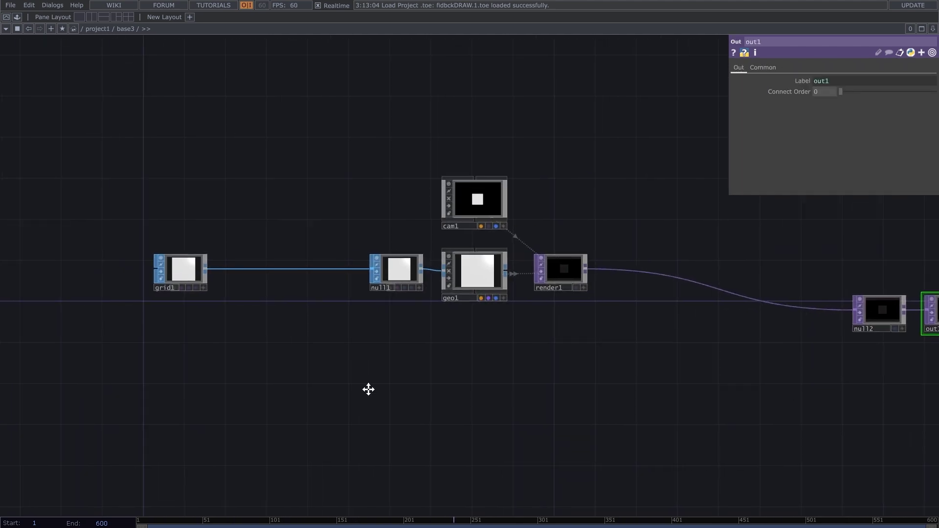
scroll(368, 390, up, 2)
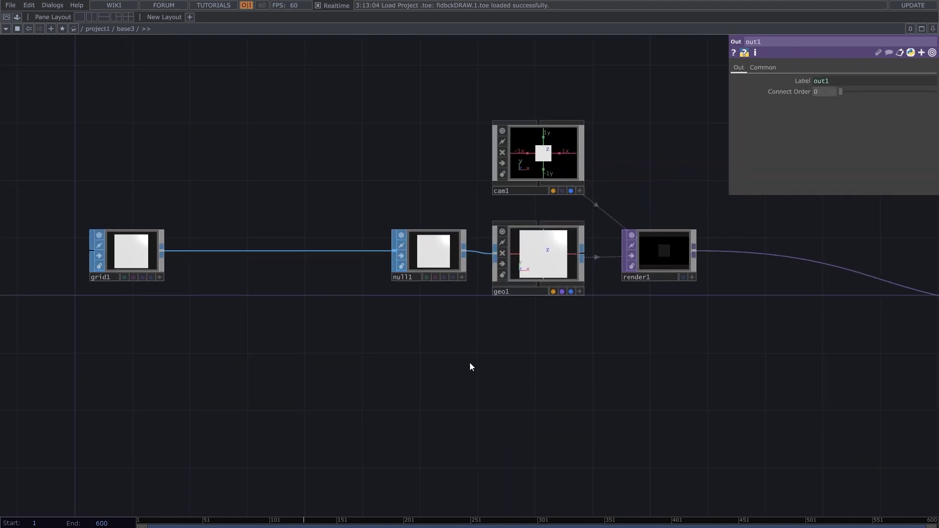
key(Tab)
click(287, 230)
click(302, 246)
click(547, 362)
Step: Insert a Noise SOP into the connection between grid1 and null1
scroll(351, 374, right, 3)
scroll(380, 367, left, 5)
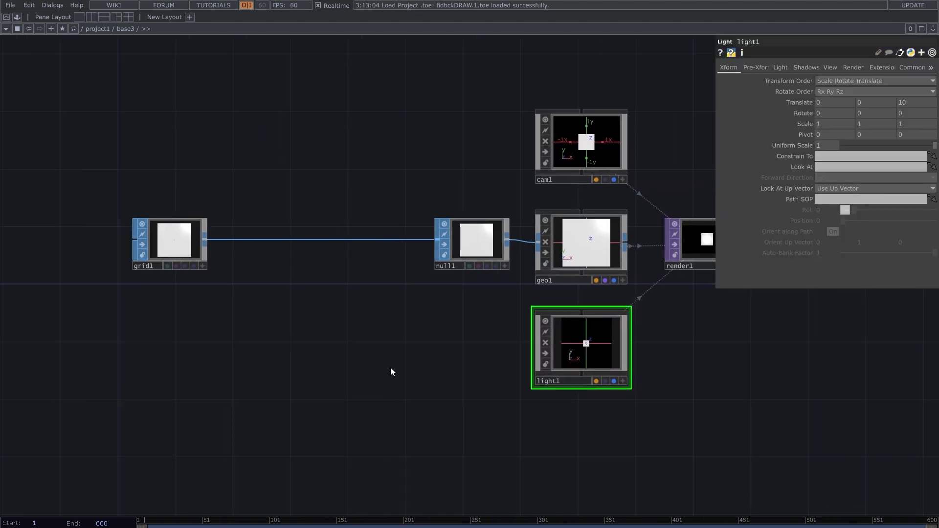
scroll(390, 372, left, 3)
right_click(357, 257)
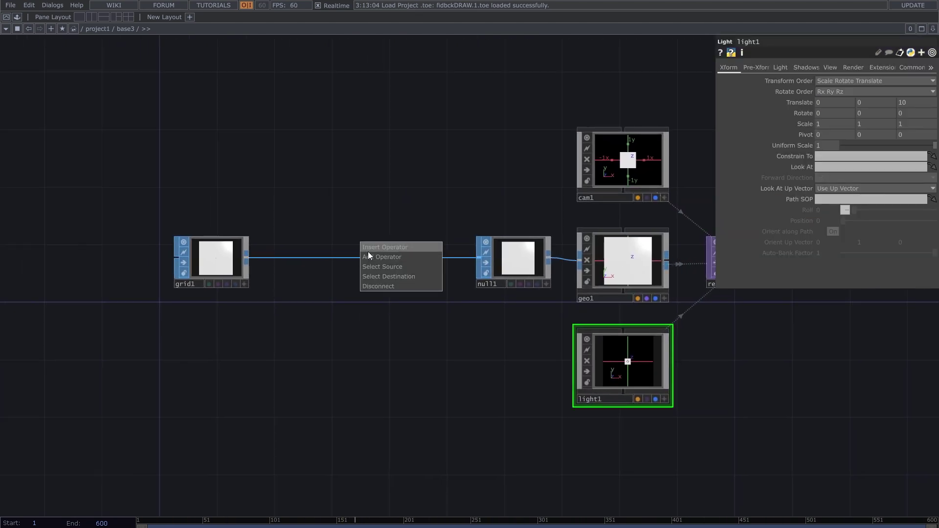
click(368, 250)
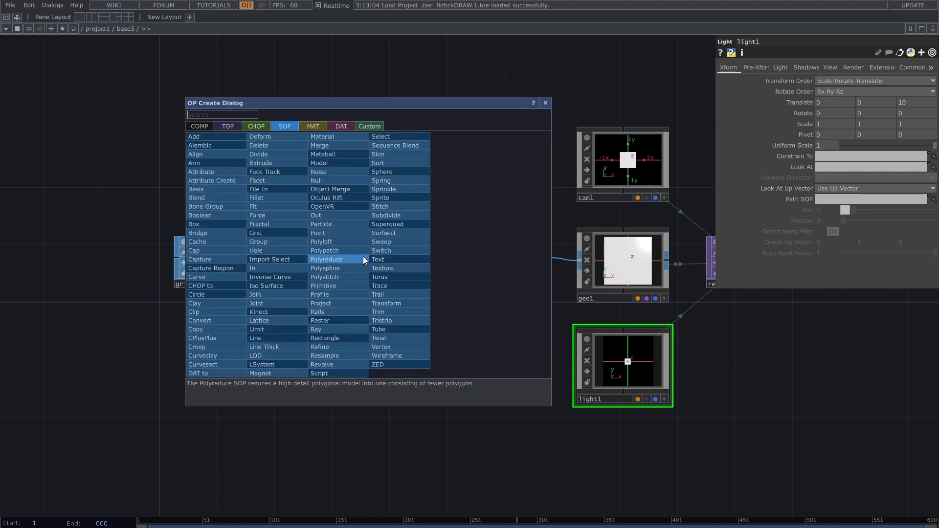
click(333, 174)
click(393, 251)
Step: Move light1 beneath render1 to free the space below geo1
drag(412, 333, 322, 367)
scroll(433, 301, up, 4)
scroll(433, 302, down, 2)
scroll(434, 302, down, 1)
drag(436, 351, 413, 348)
drag(232, 276, 232, 294)
drag(372, 356, 242, 320)
drag(425, 380, 586, 361)
Step: Create a Line MAT below geo1 and assign it as geo1's material
key(Tab)
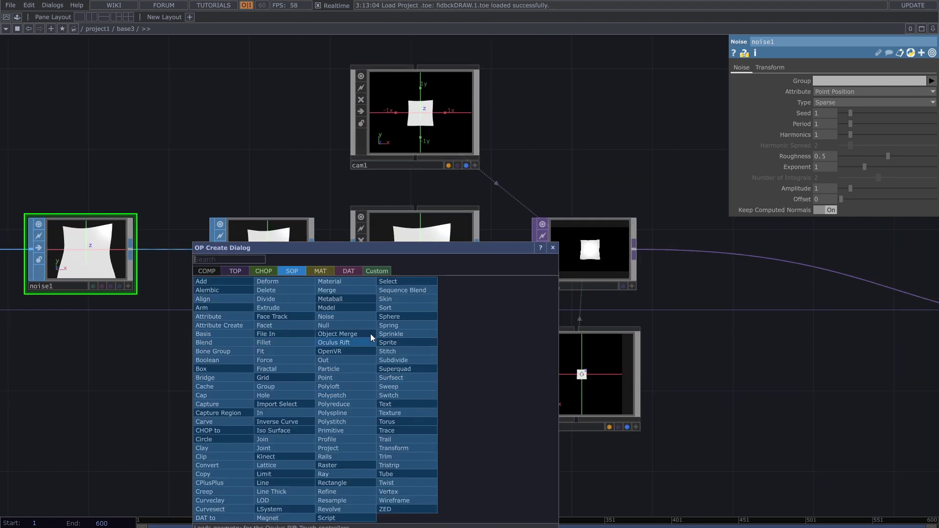
click(327, 273)
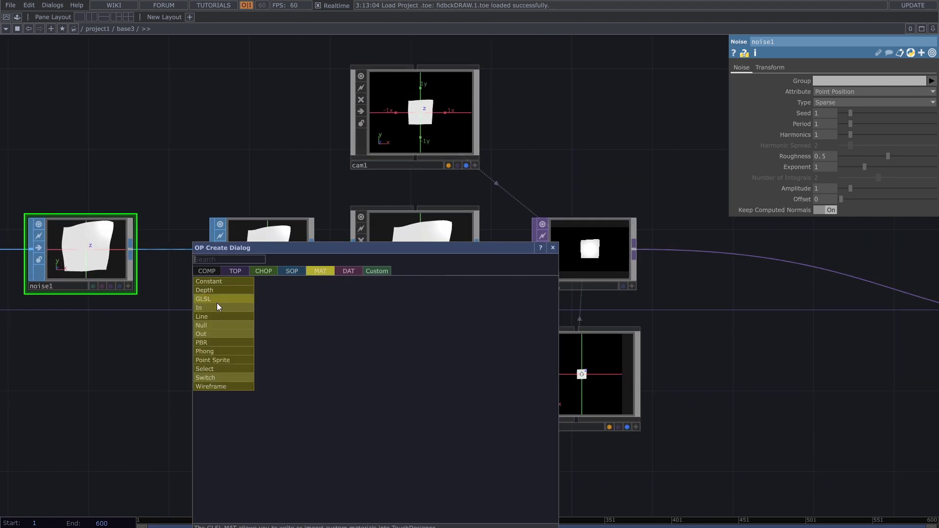
click(213, 318)
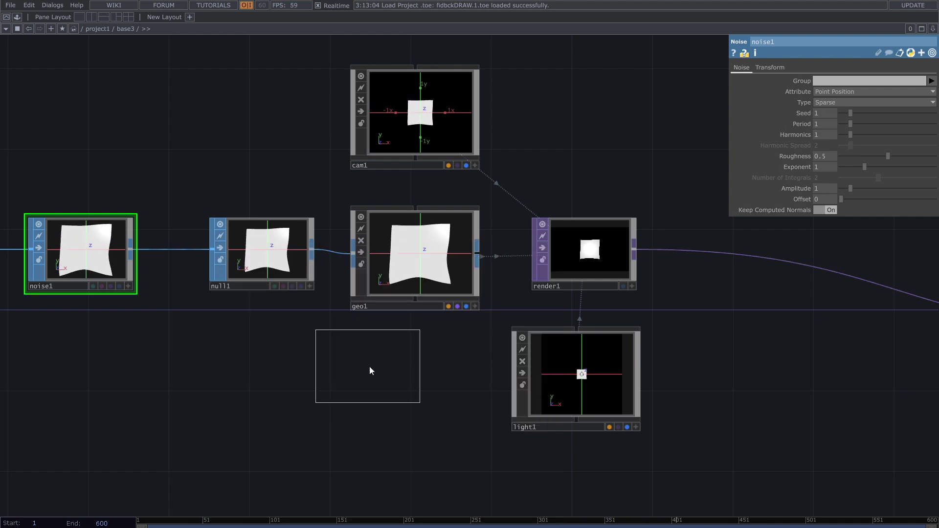
click(392, 392)
drag(392, 392, 414, 248)
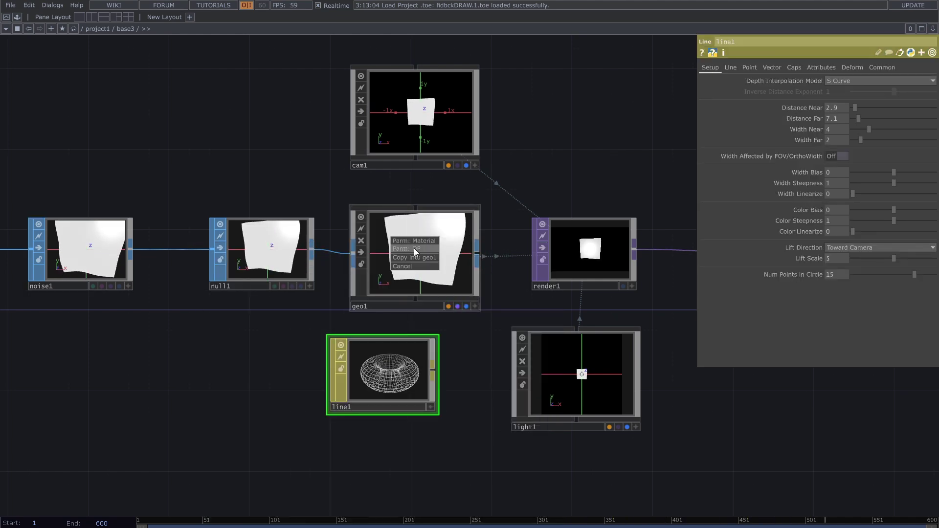
scroll(443, 272, up, 3)
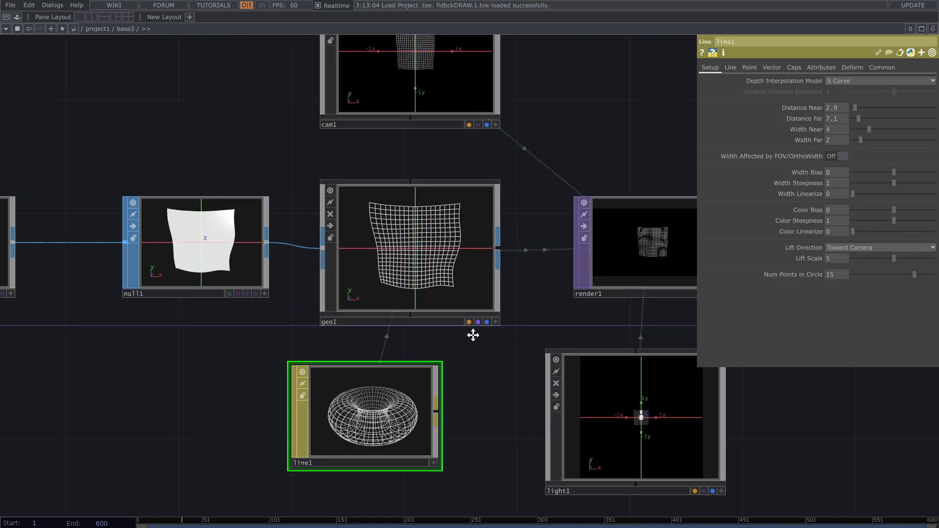
scroll(477, 357, up, 2)
scroll(476, 359, up, 2)
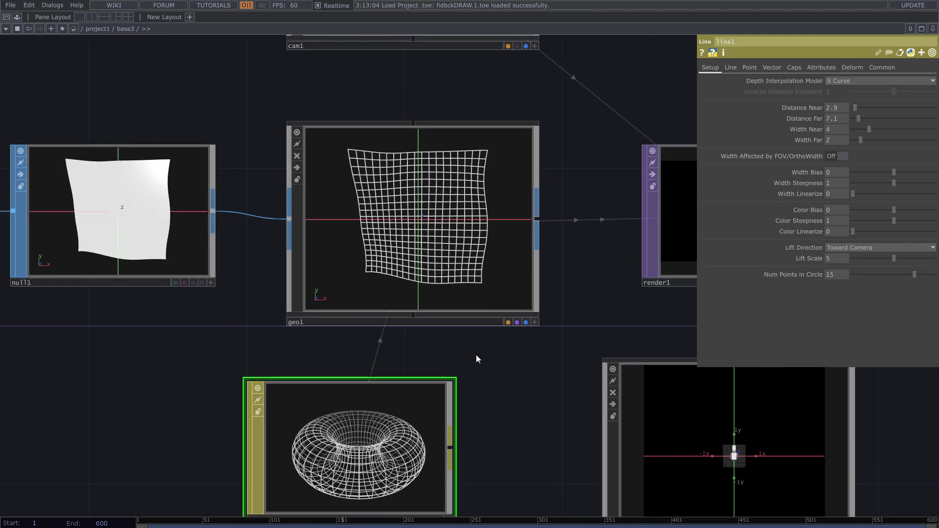
Step: Set grid1 to 4 rows and 5 columns
scroll(476, 359, down, 3)
drag(538, 289, 612, 306)
scroll(612, 306, down, 1)
drag(338, 361, 457, 321)
drag(201, 341, 273, 339)
click(81, 256)
drag(422, 363, 287, 347)
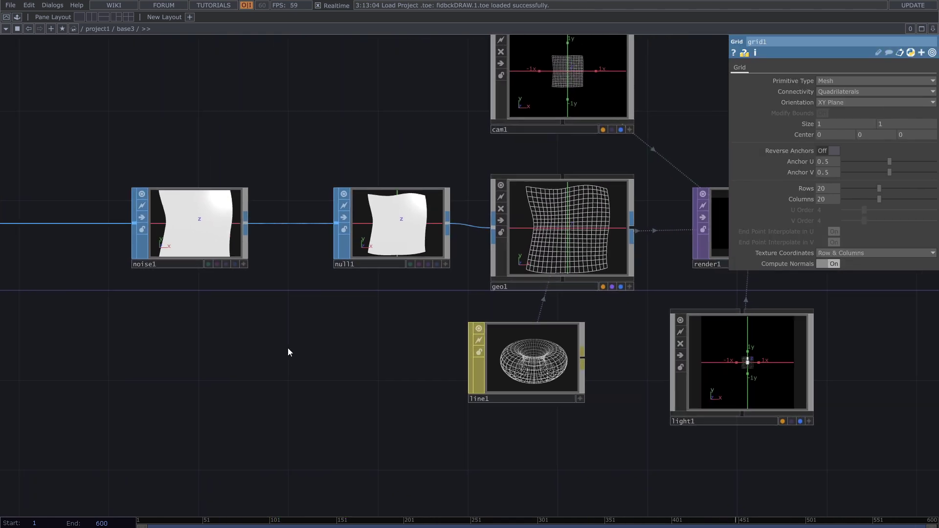
drag(879, 189, 850, 190)
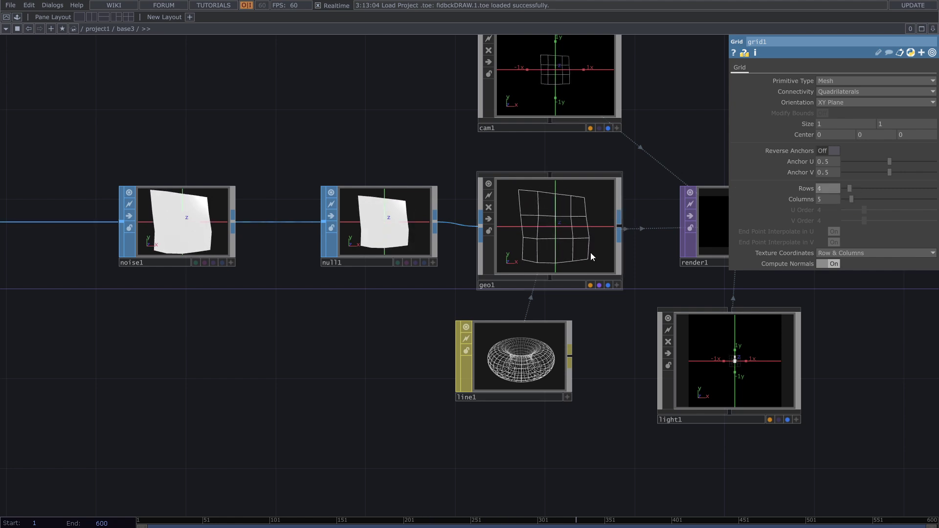
Step: Turn off line drawing and turn on point drawing in the line1 material
scroll(591, 260, up, 5)
click(501, 407)
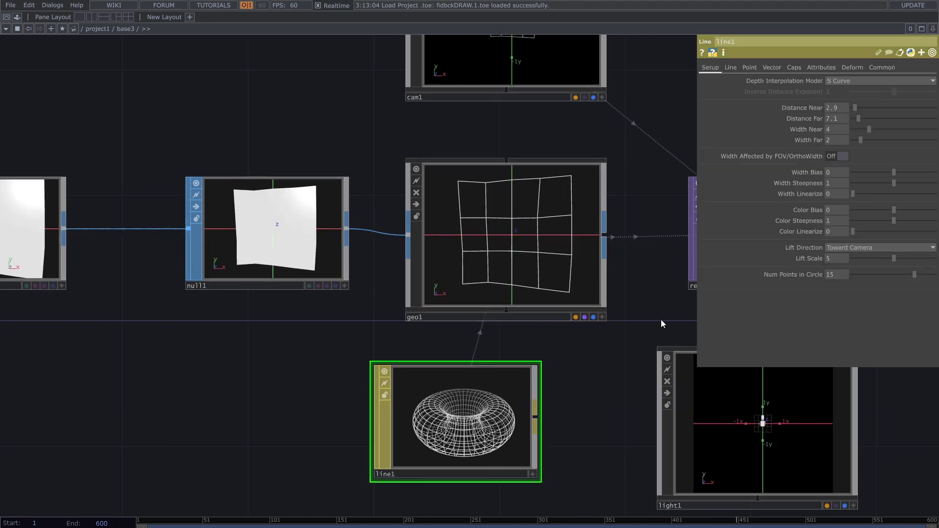
click(731, 68)
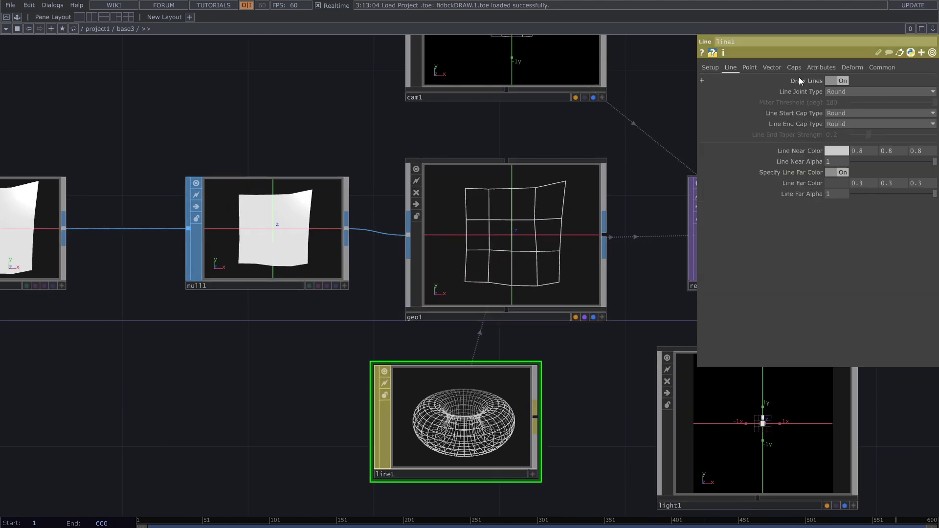
click(750, 67)
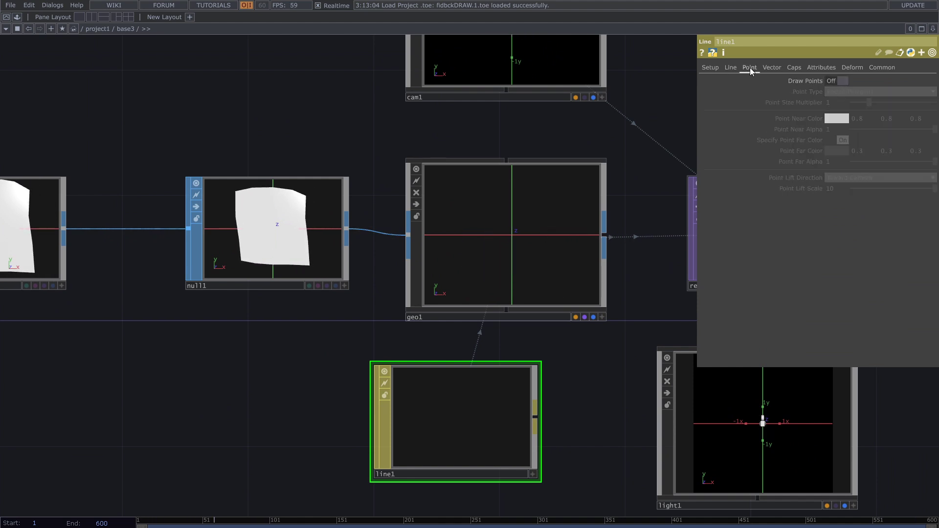
click(843, 80)
Step: Increase the point size multiplier of the line1 material
scroll(577, 242, up, 2)
scroll(577, 242, up, 2)
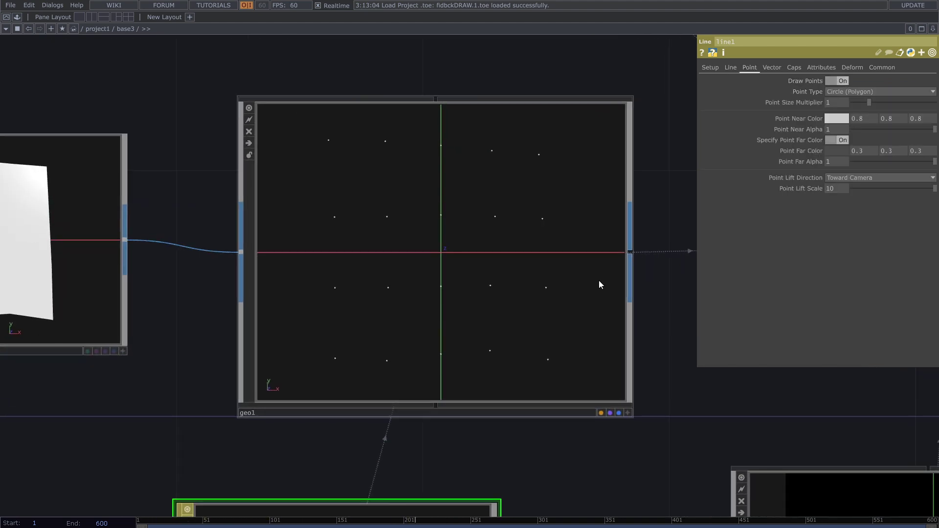
drag(870, 107, 904, 114)
Step: Set noise1's exponent to 0 and its amplitude to 0.22
scroll(683, 327, down, 3)
drag(377, 377, 317, 376)
click(324, 278)
scroll(700, 276, up, 3)
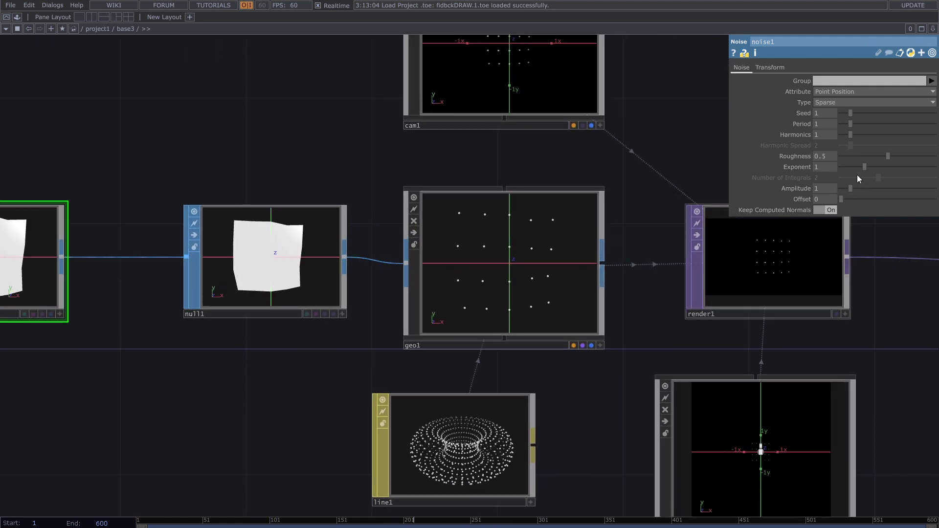
drag(863, 168, 835, 172)
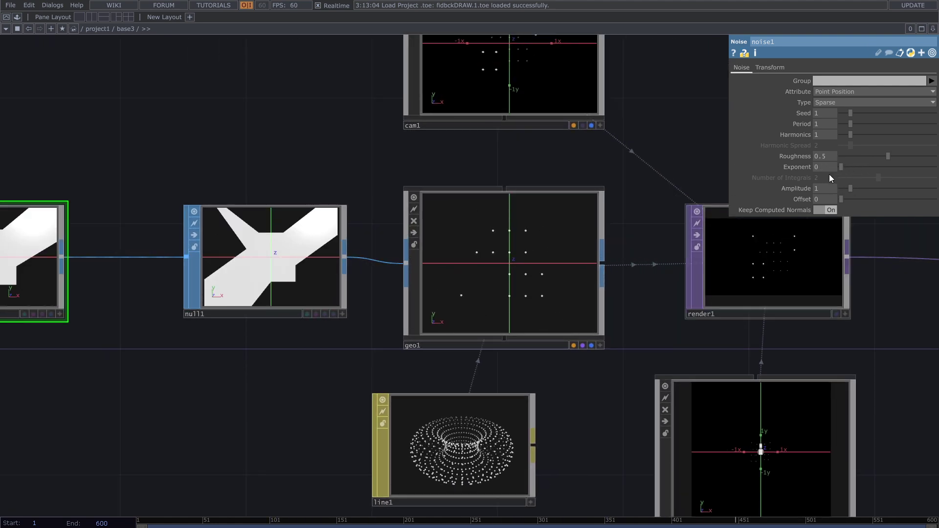
drag(850, 189, 847, 190)
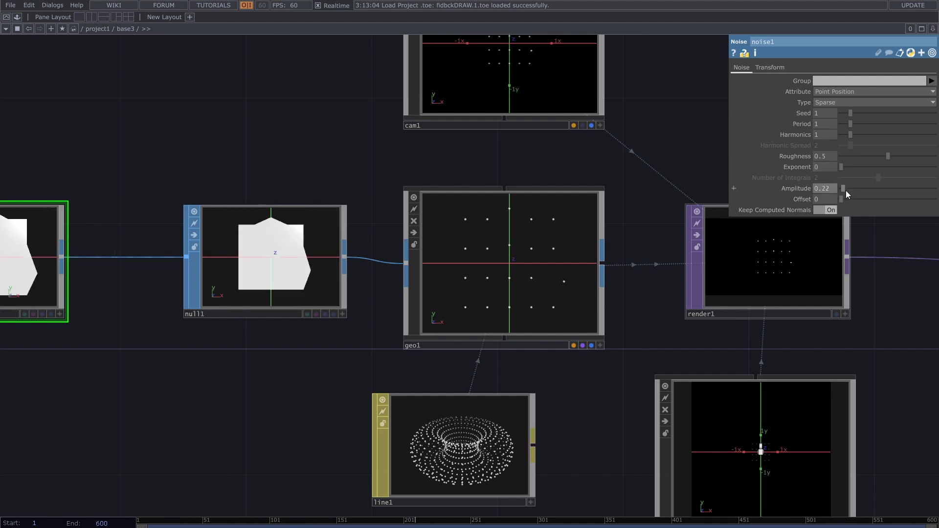
Step: Examine the rendered points in render1 up close and select render1
scroll(718, 292, down, 3)
drag(817, 313, 523, 318)
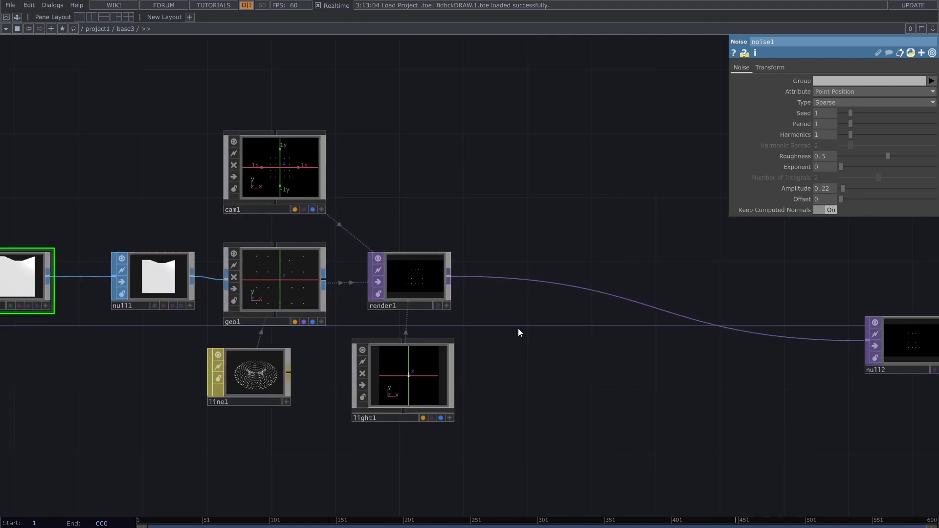
drag(498, 326, 508, 321)
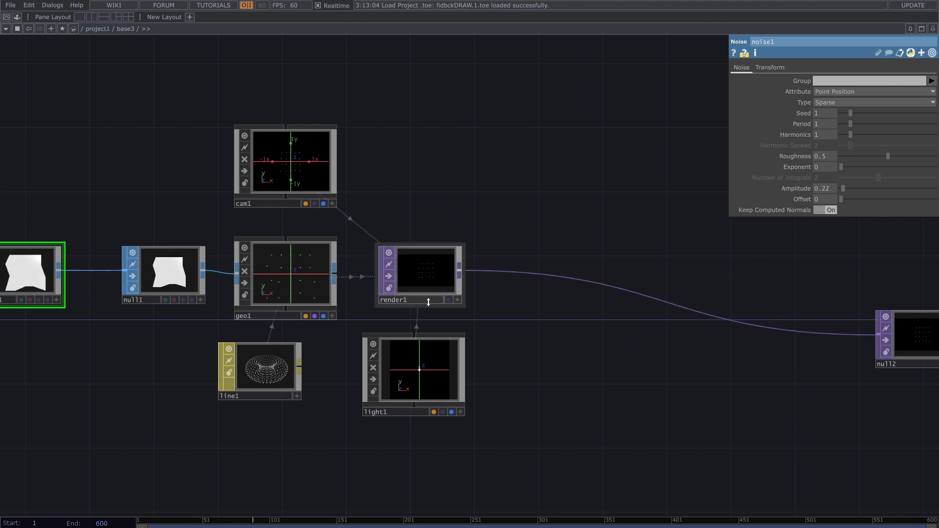
scroll(421, 274, up, 10)
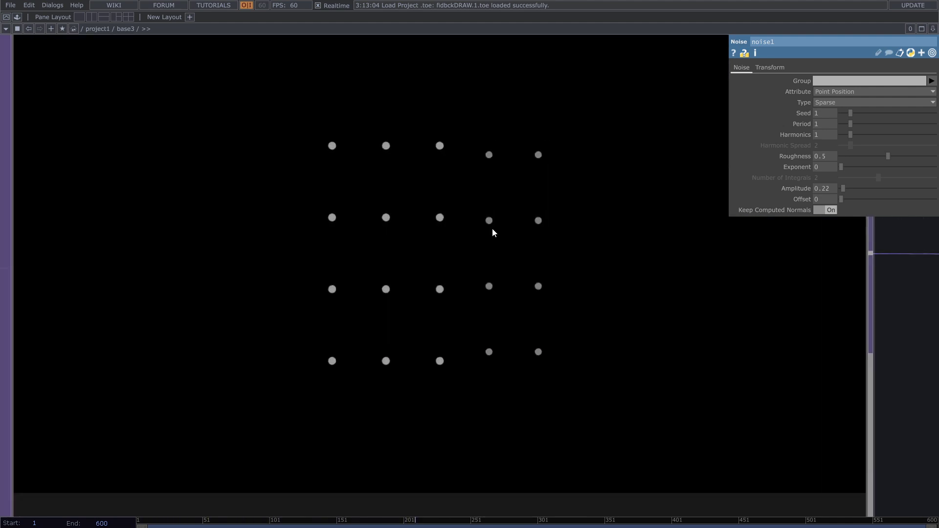
click(460, 252)
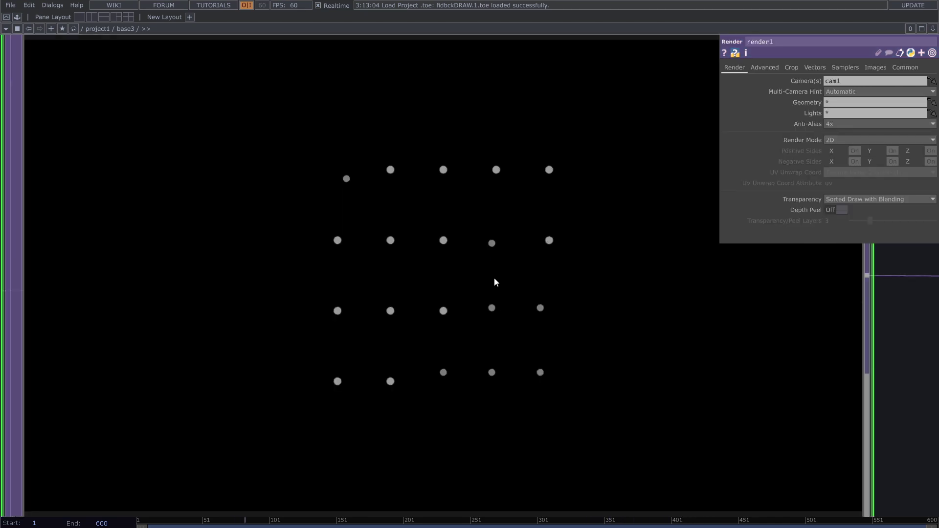
Step: Insert a Feedback TOP on the connection between render1 and null2
scroll(466, 281, down, 5)
scroll(466, 282, down, 4)
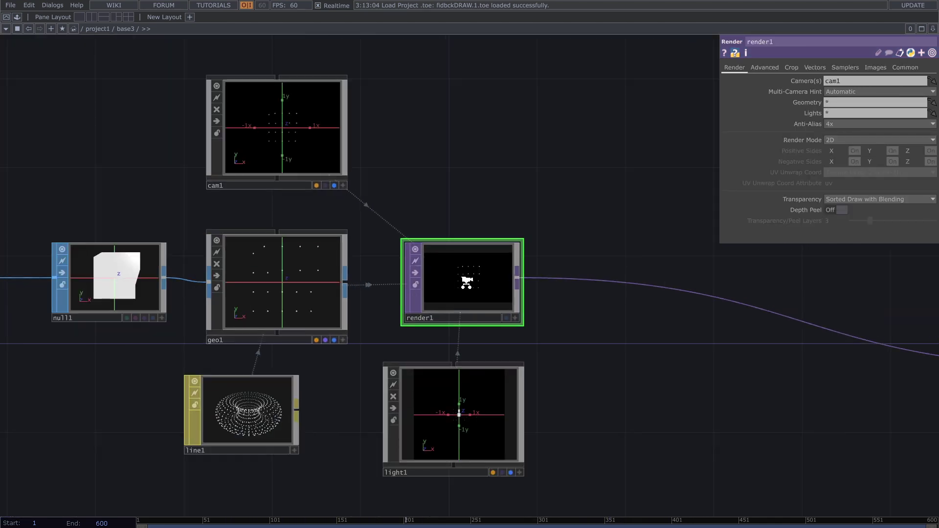
drag(574, 317, 438, 308)
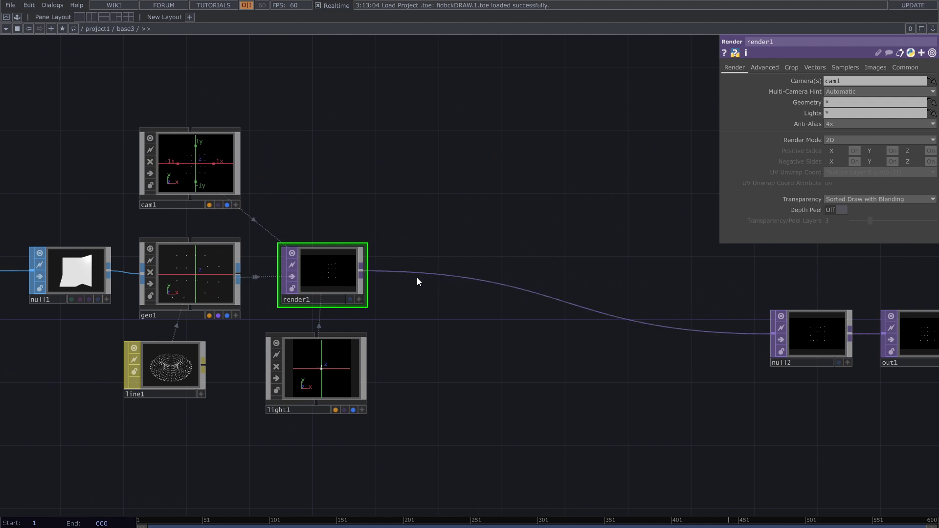
right_click(418, 273)
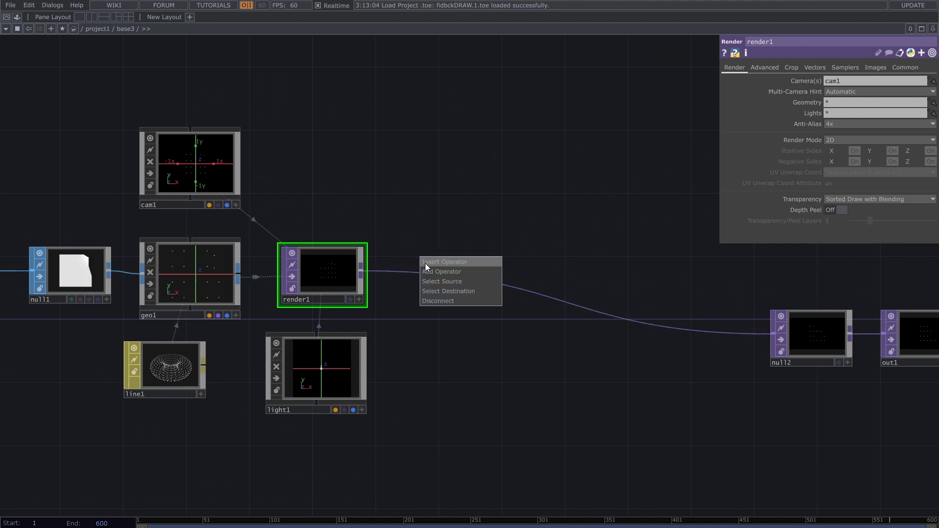
click(425, 263)
text(r)
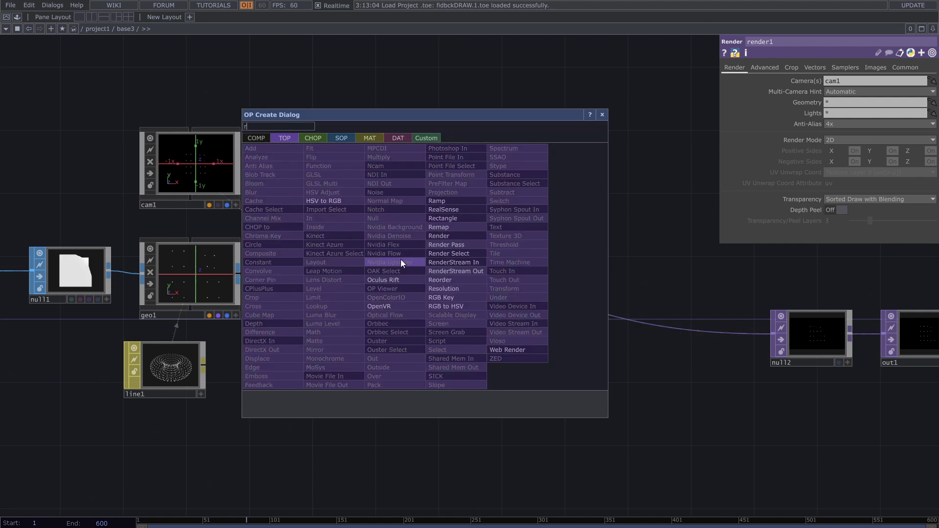
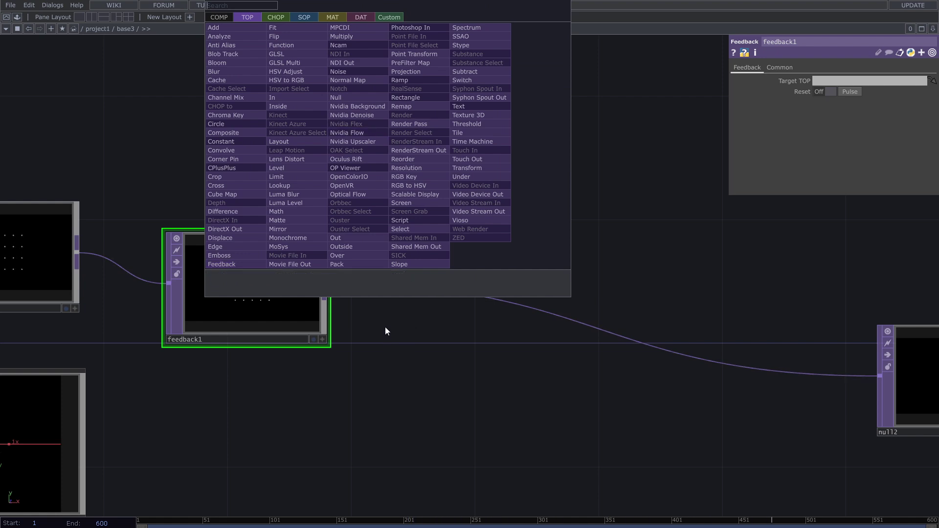
text(5)
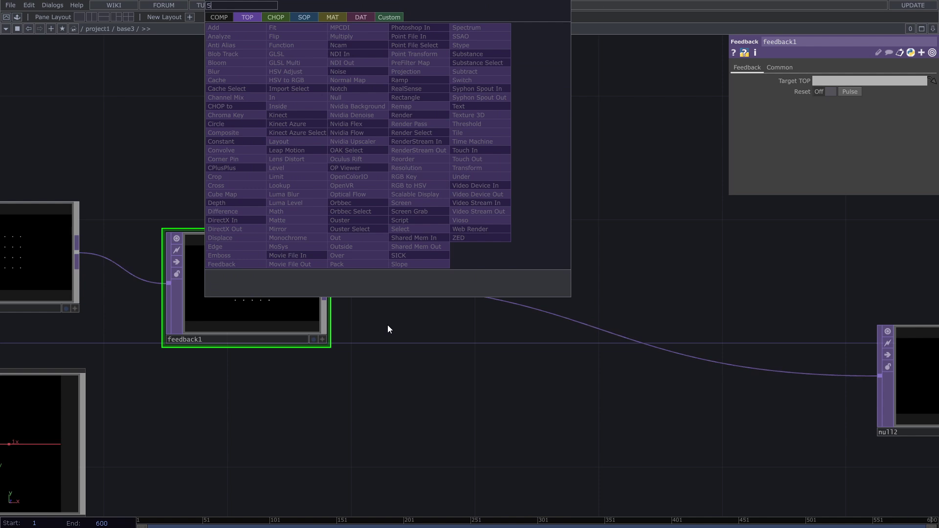
key(BackSpace)
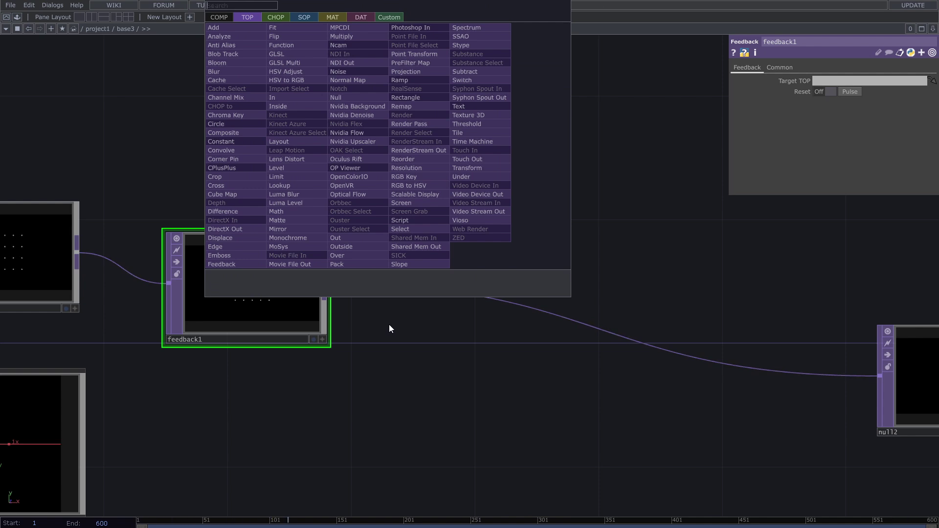
text(tr)
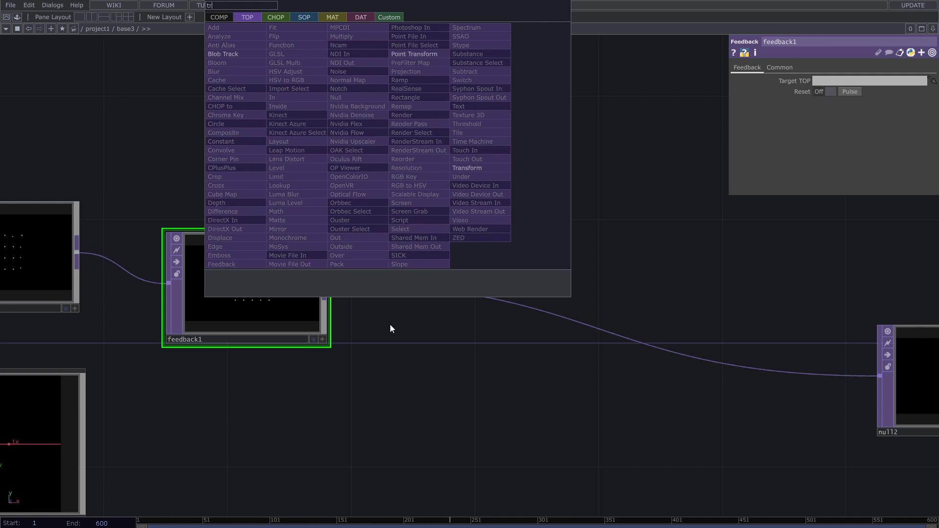
click(463, 175)
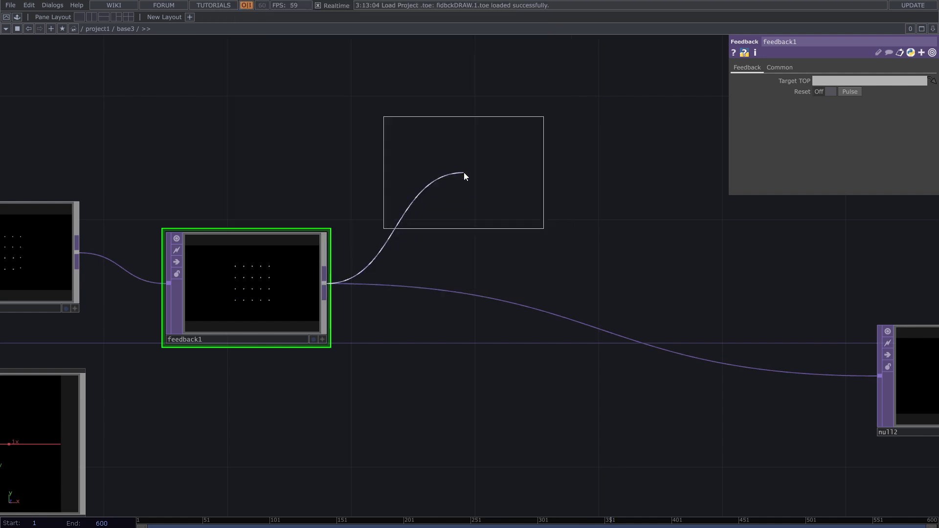
key(Escape)
Step: Add a Transform TOP branching off feedback1's output and line feedback1 up level with it
key(Tab)
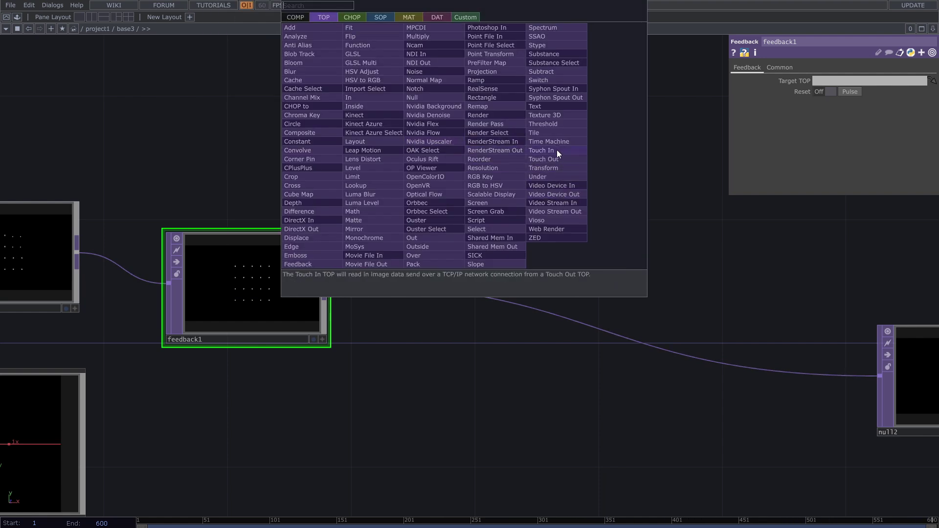
click(555, 168)
click(555, 165)
drag(471, 168, 325, 283)
scroll(544, 277, down, 3)
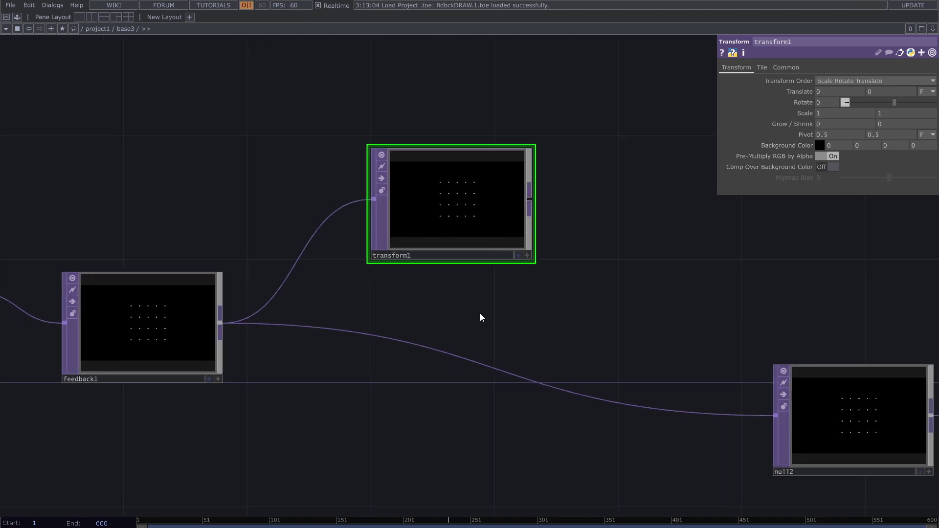
drag(472, 301, 492, 291)
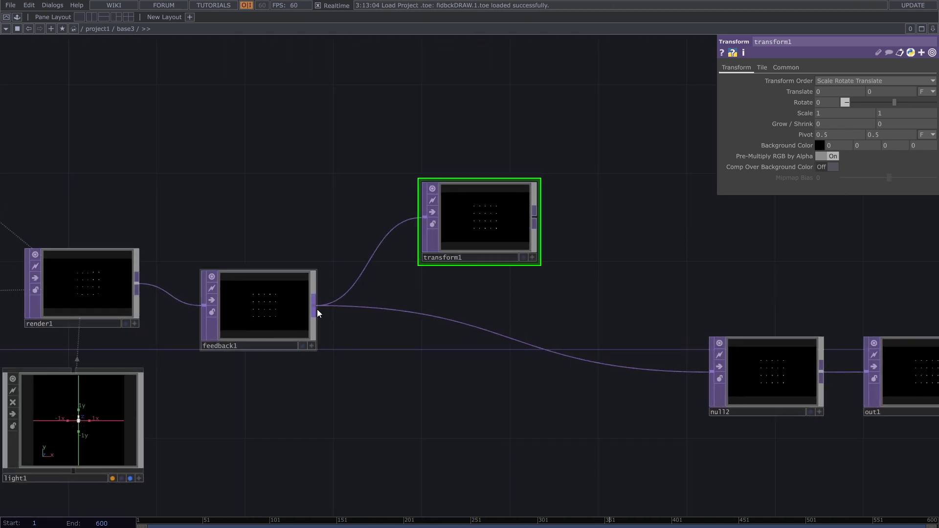
drag(289, 321, 312, 233)
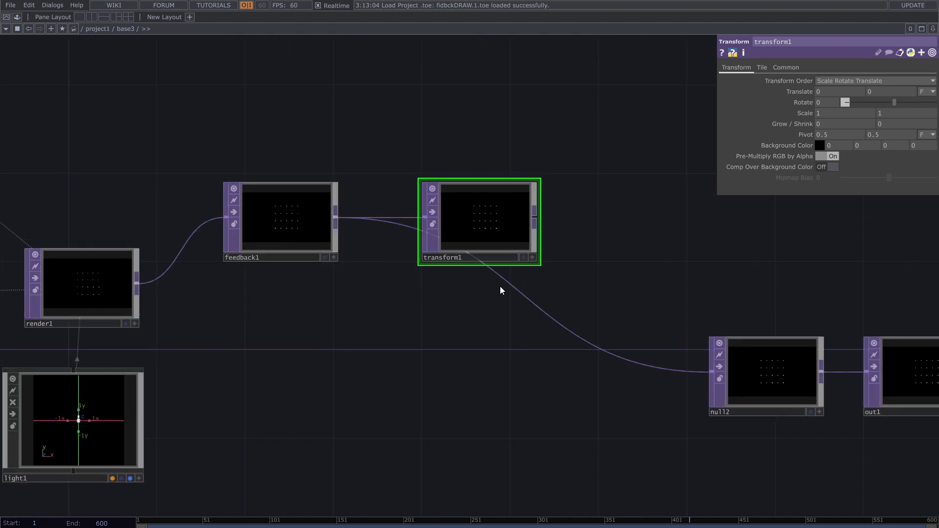
Step: Add an Add TOP combining transform1 with render1, and set it as feedback1's target
right_click(536, 216)
click(386, 107)
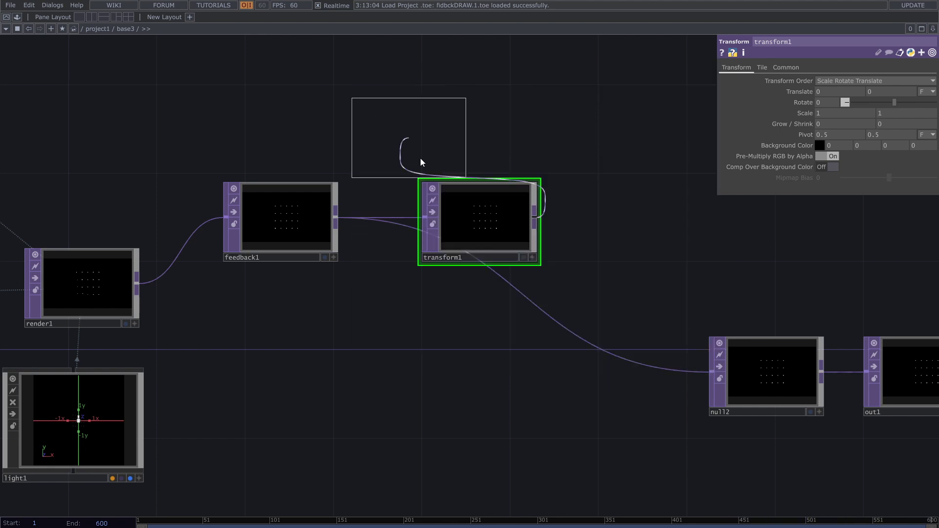
click(590, 343)
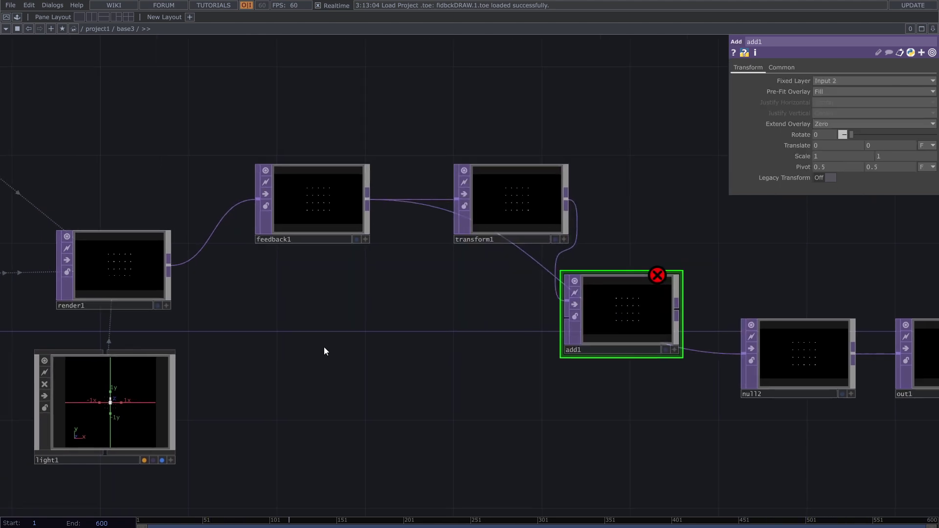
drag(170, 269, 323, 221)
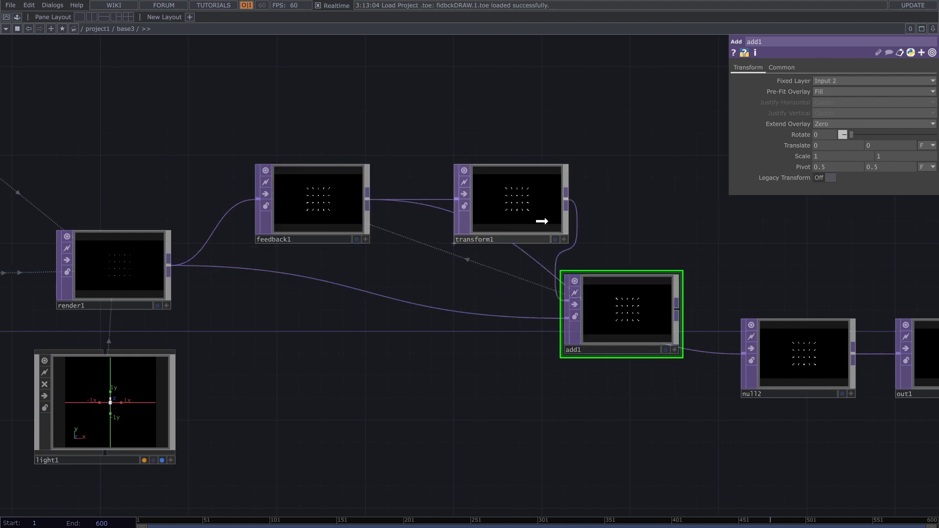
Step: Rearrange feedback1, transform1 and add1 into a descending diagonal between render1 and null2
scroll(617, 407, down, 2)
drag(625, 404, 559, 341)
right_drag(558, 341, 288, 192)
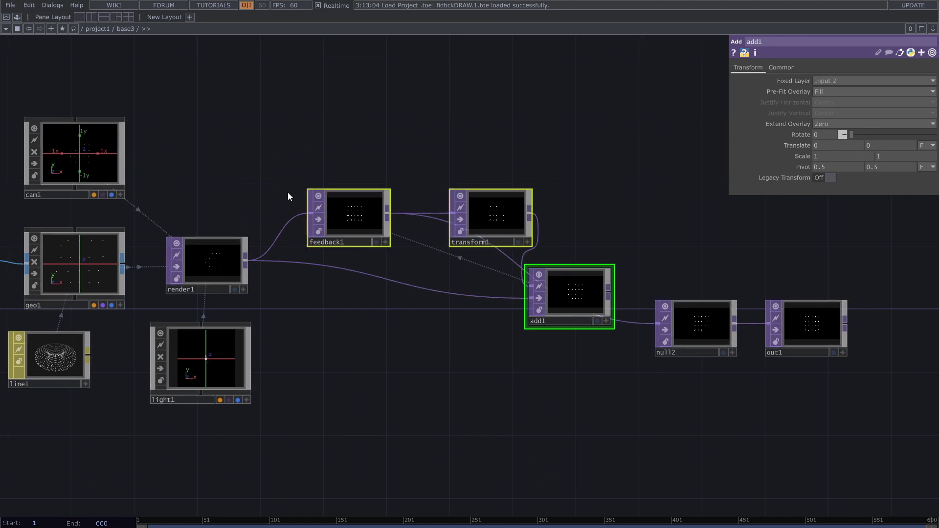
drag(331, 223, 352, 192)
drag(482, 320, 451, 274)
drag(568, 401, 513, 370)
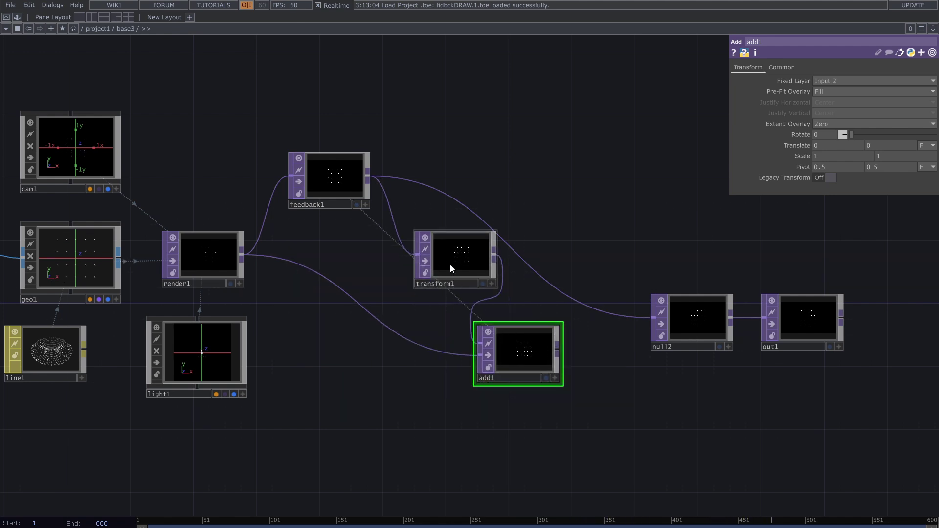
drag(450, 264, 407, 264)
drag(612, 402, 606, 400)
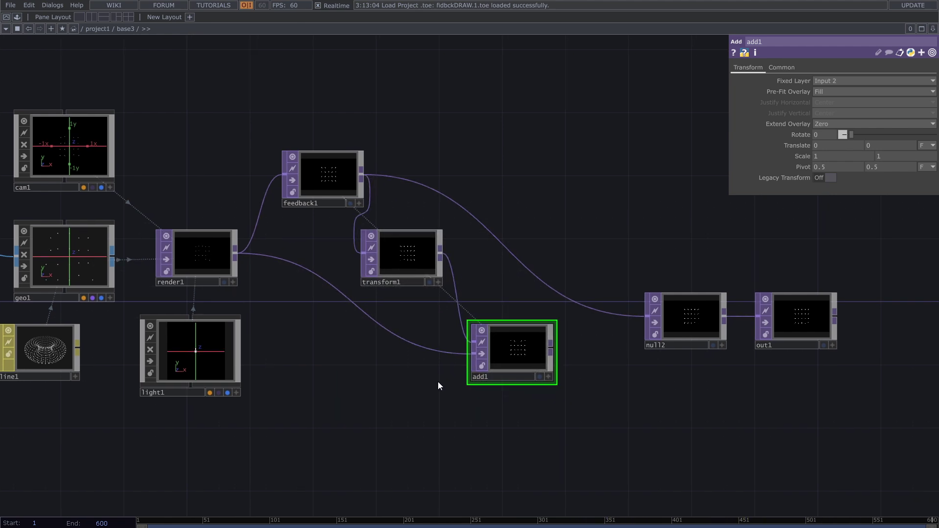
Step: Examine the feedback image in add1 up close and inspect feedback1's parameters
scroll(529, 366, up, 8)
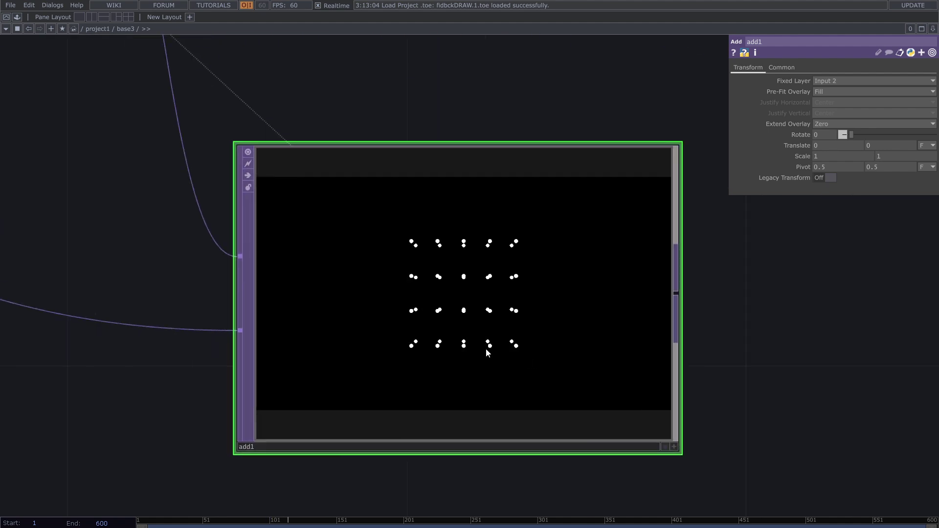
scroll(433, 330, up, 2)
scroll(437, 332, down, 10)
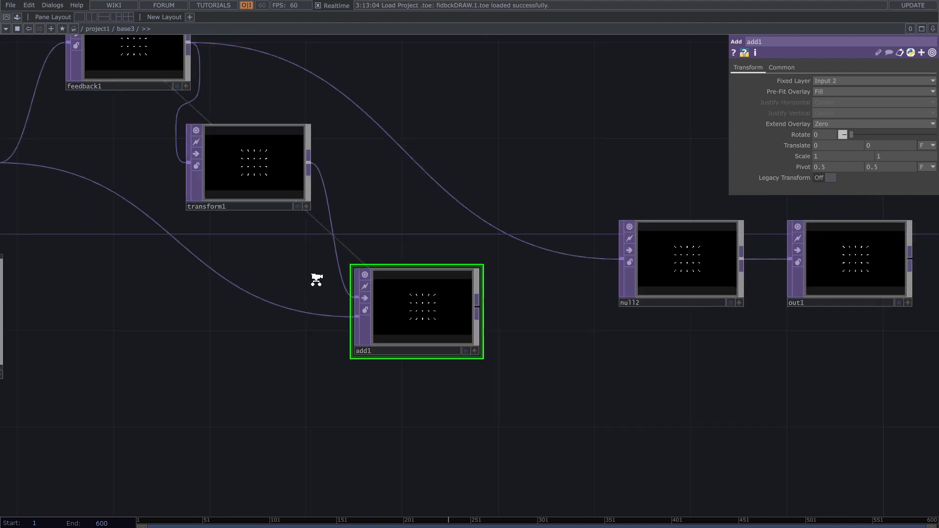
middle_drag(316, 280, 304, 274)
drag(225, 225, 358, 316)
click(276, 171)
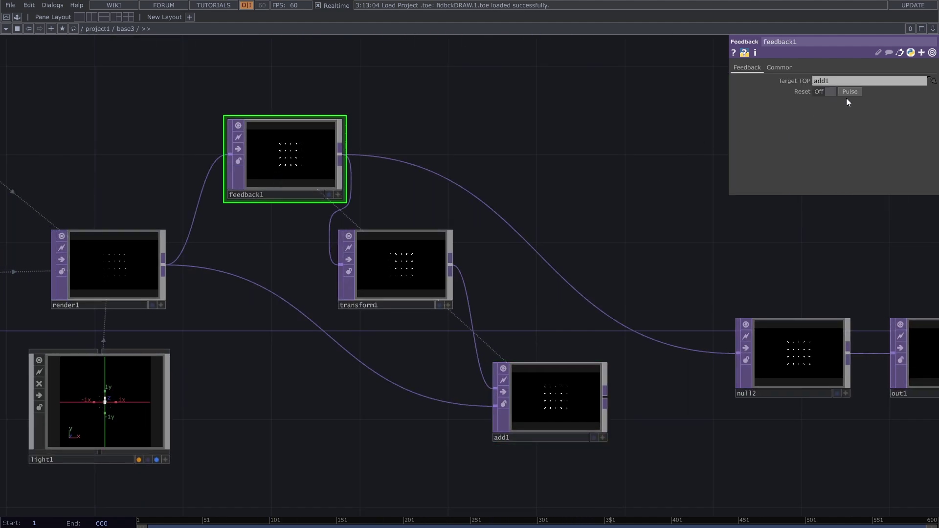
scroll(558, 399, up, 3)
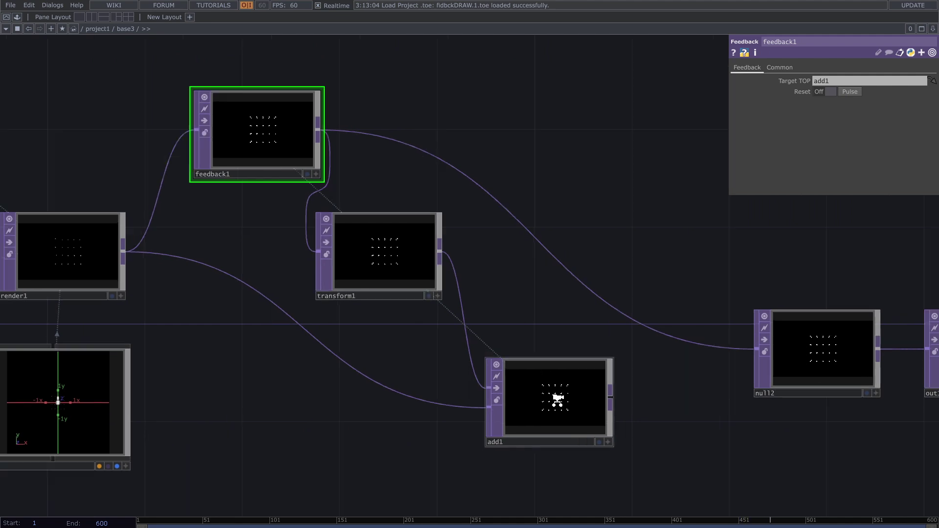
scroll(500, 108, down, 5)
scroll(502, 102, down, 3)
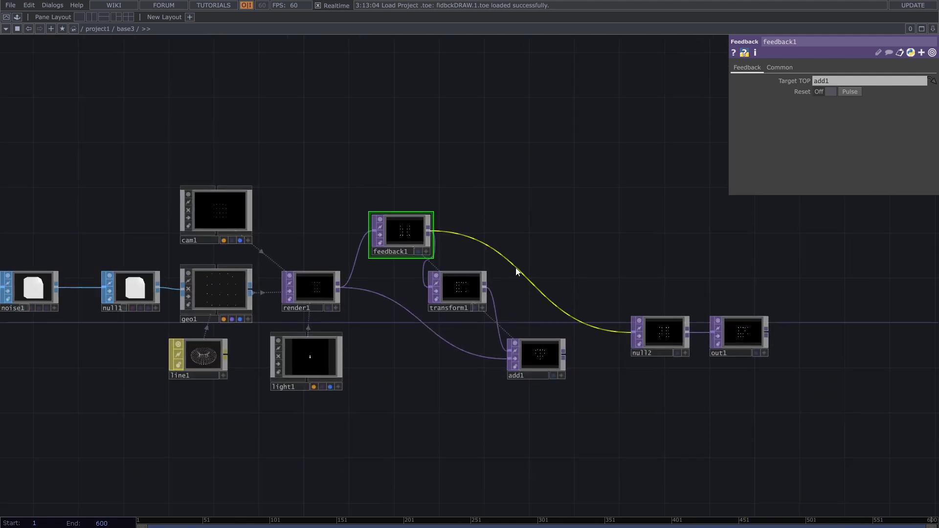
Step: Create a Keyboard In CHOP just above feedback1
key(Tab)
click(345, 104)
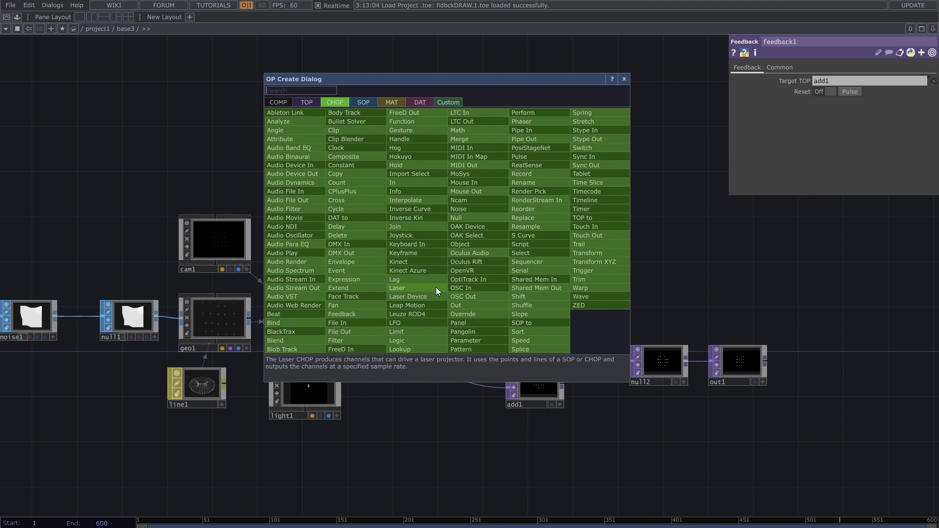
text(ke)
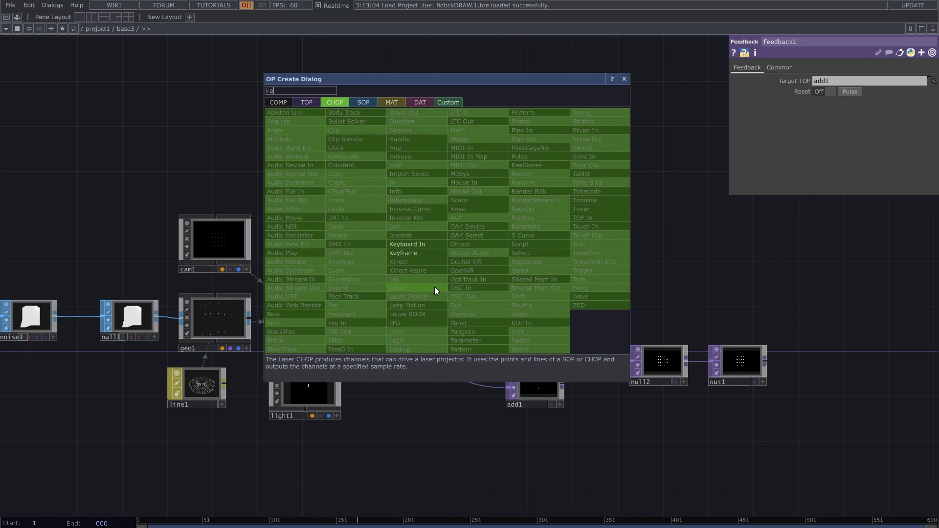
click(424, 248)
click(378, 202)
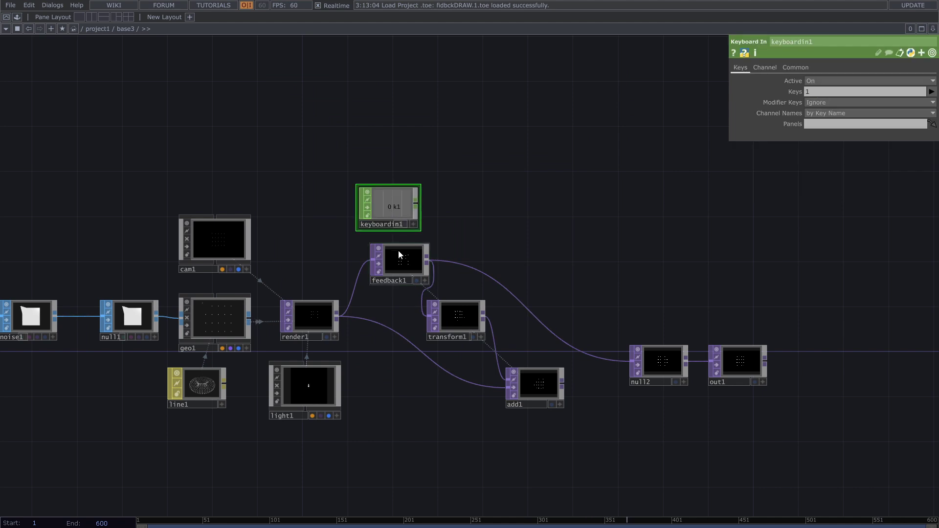
Step: Export keyboardin1's k1 channel to the Reset Pulse parameter of feedback1
click(399, 249)
click(414, 224)
drag(406, 210, 738, 98)
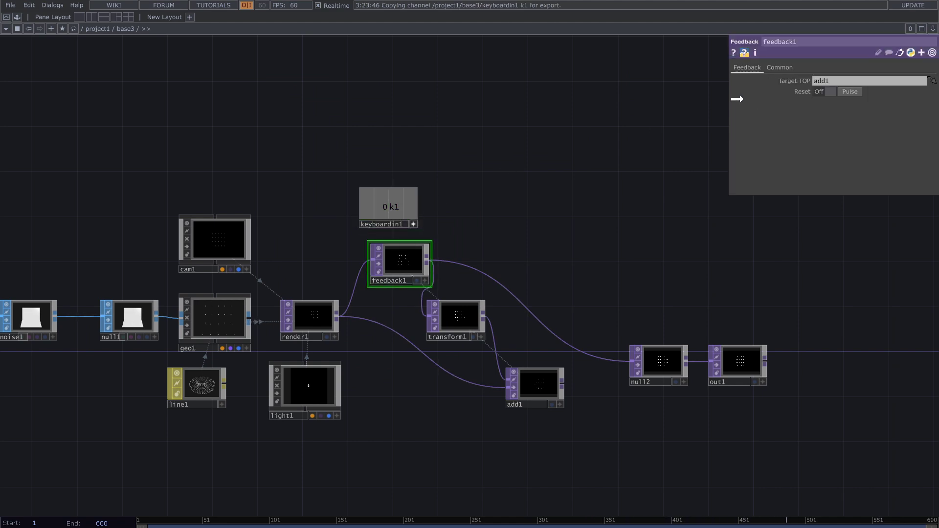
drag(850, 93, 850, 94)
click(854, 104)
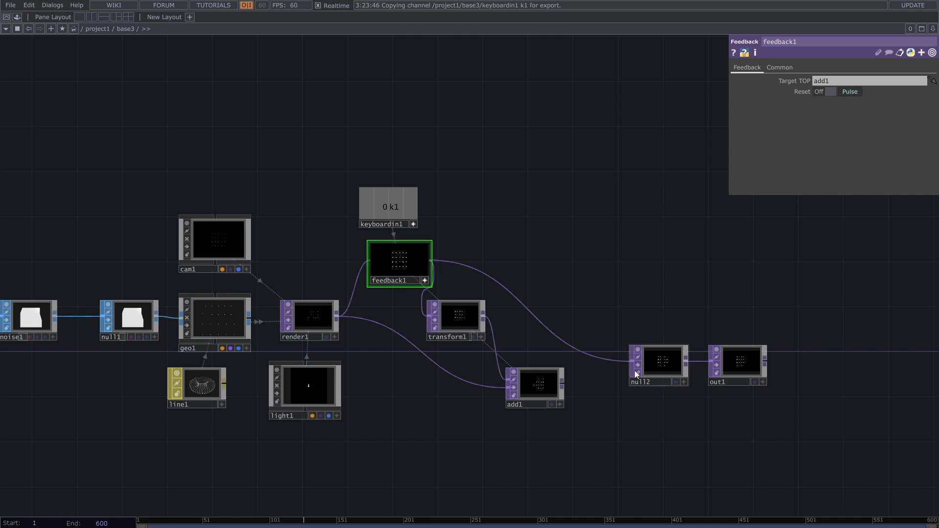
Step: Connect add1's output to null2 in place of feedback1 and check the image in null2
scroll(651, 371, up, 6)
scroll(694, 375, down, 5)
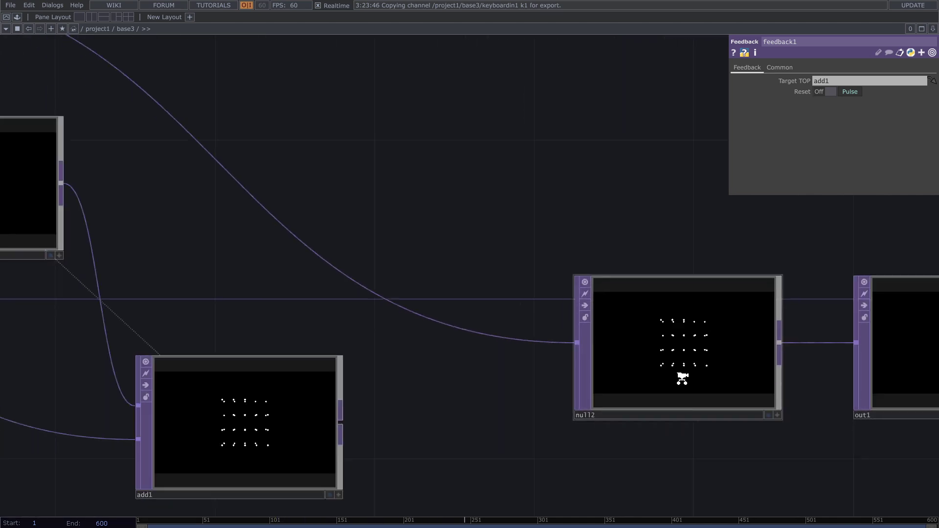
scroll(507, 401, down, 2)
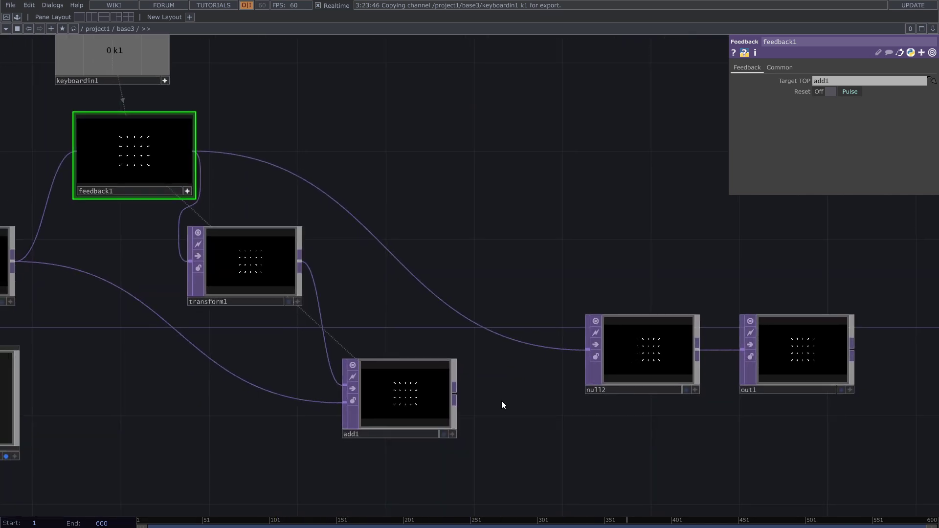
scroll(504, 399, down, 3)
drag(426, 457, 444, 448)
drag(556, 348, 604, 342)
scroll(694, 365, up, 5)
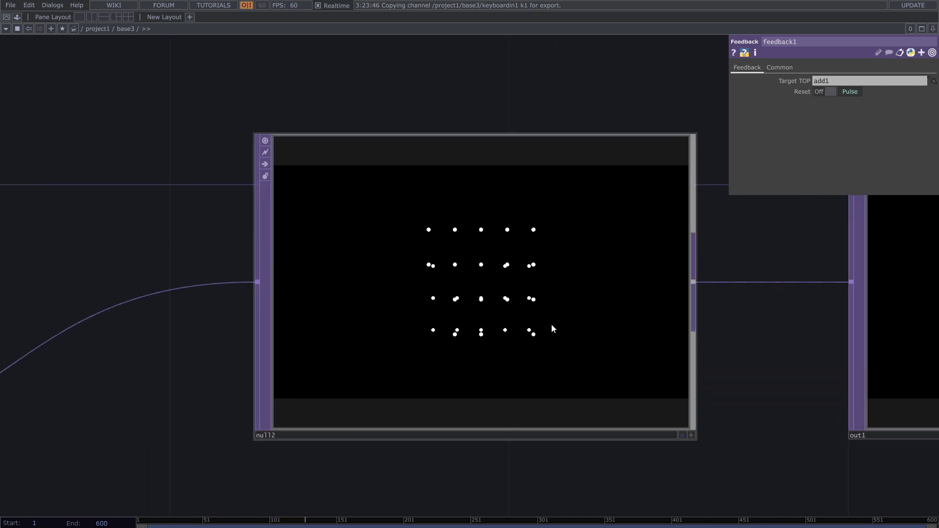
scroll(551, 327, down, 5)
Step: Deactivate the viewers of keyboardin1 and feedback1, and move keyboardin1 farther up and to the right of feedback1
drag(504, 350, 580, 366)
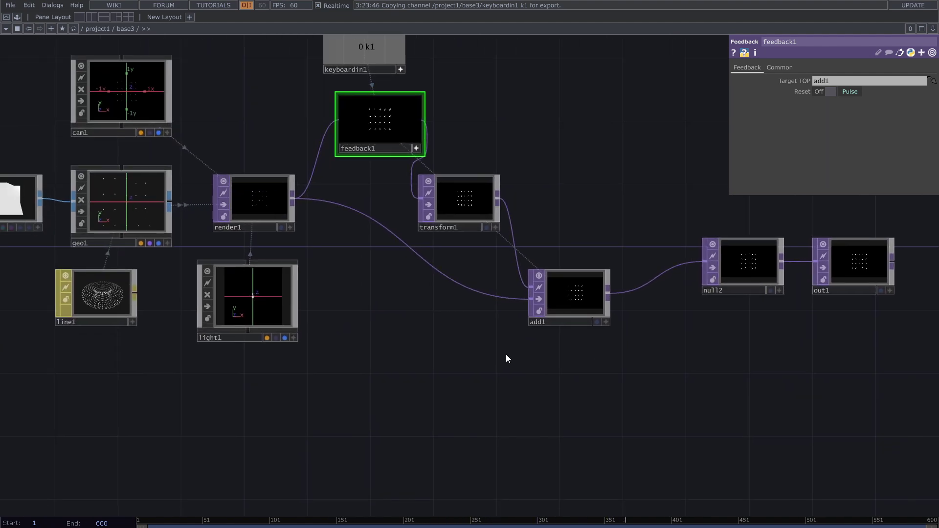
drag(501, 376, 526, 443)
drag(460, 191, 464, 246)
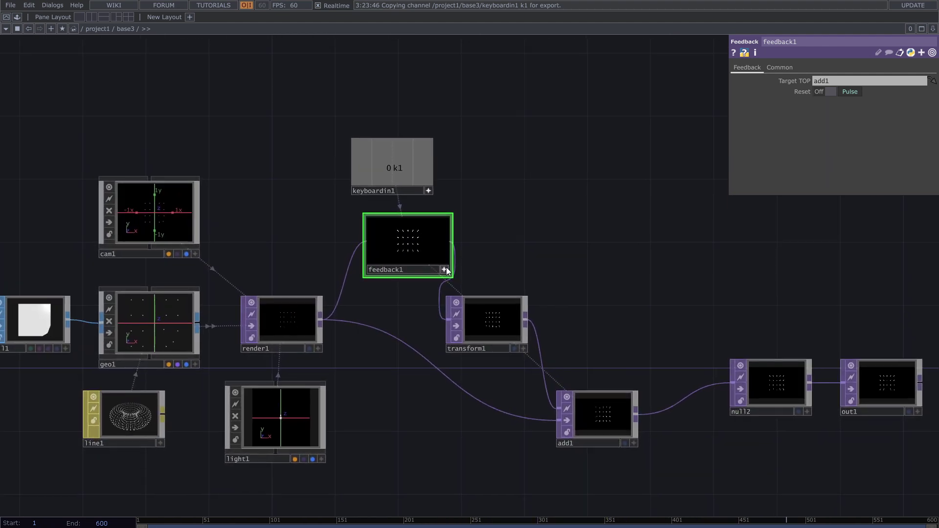
drag(505, 205, 529, 256)
drag(443, 243, 602, 165)
drag(528, 259, 517, 263)
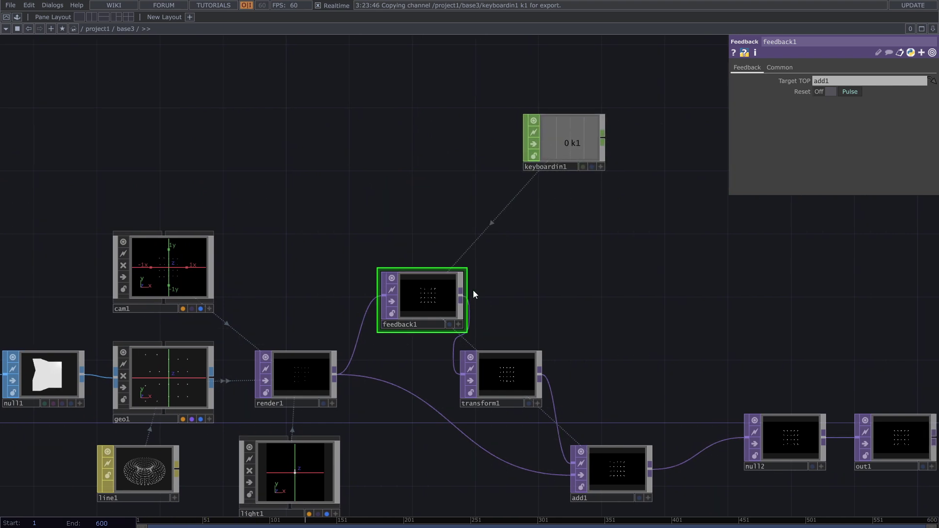
Step: Add a Slope TOP fed by feedback1's output, placing it up and to the right of feedback1
double_click(558, 239)
click(359, 225)
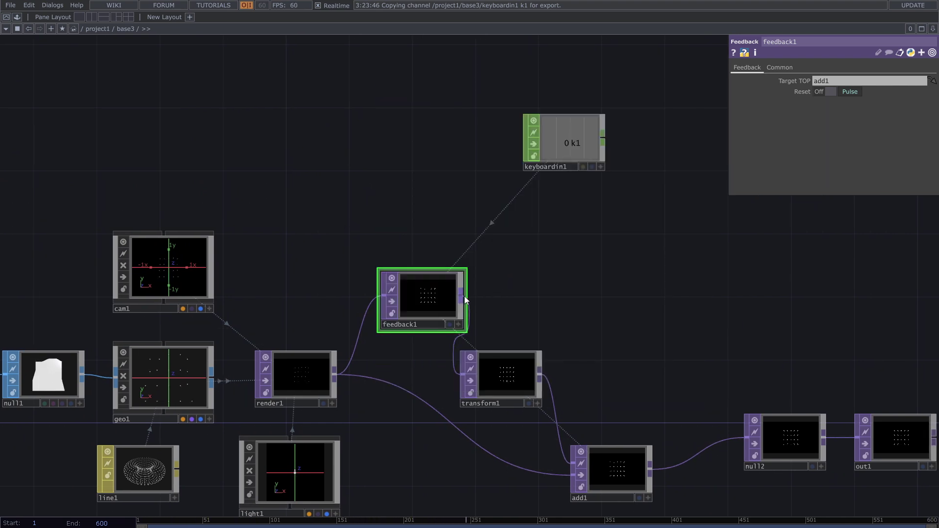
click(548, 265)
text(w)
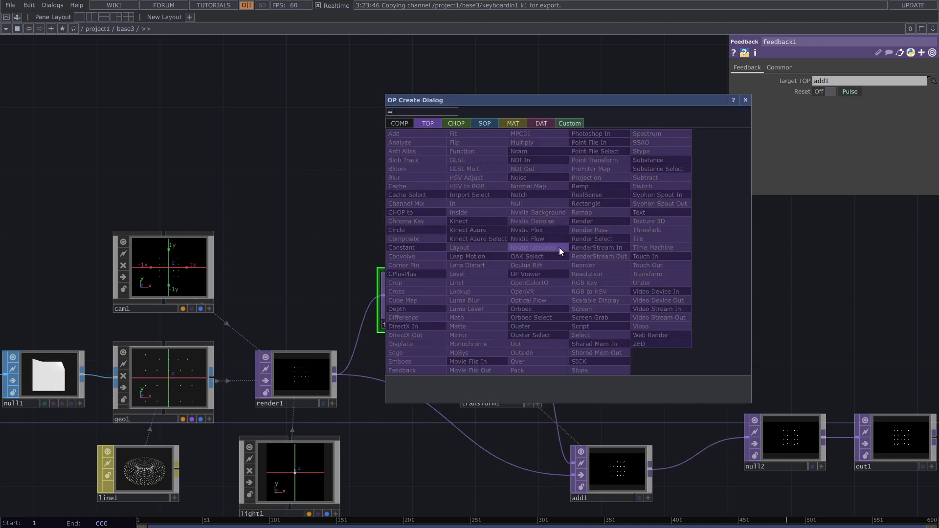
key(BackSpace)
text(s)
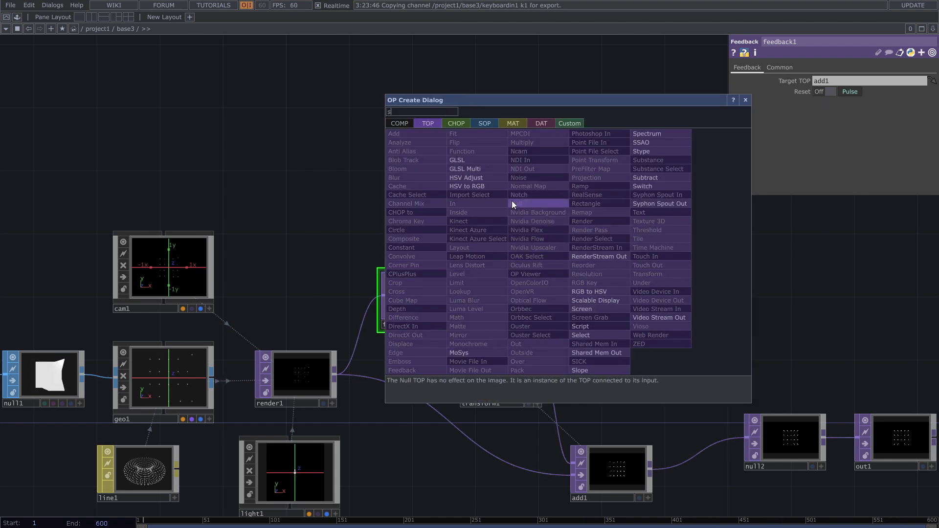
click(580, 370)
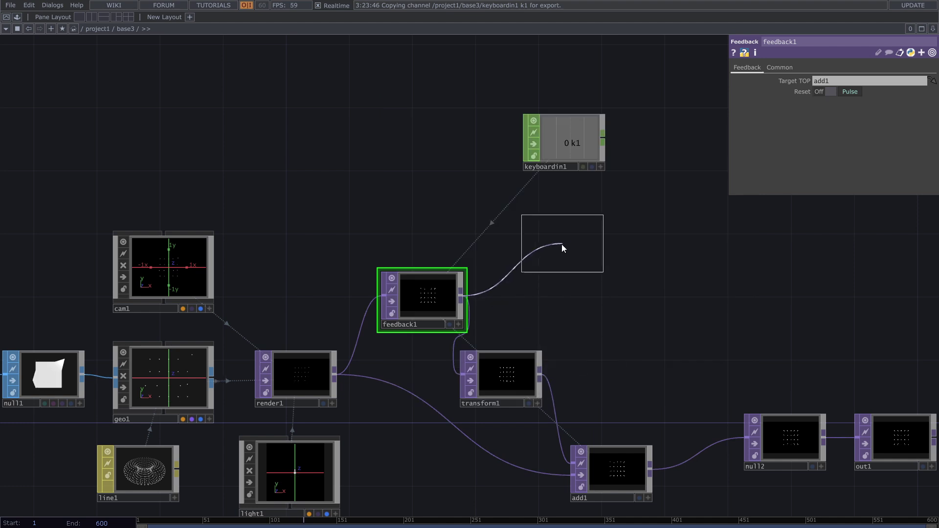
click(563, 252)
Step: Set slope1's Strength to 4 and move the node farther right, beneath keyboardin1
scroll(640, 309, up, 2)
drag(640, 309, 439, 260)
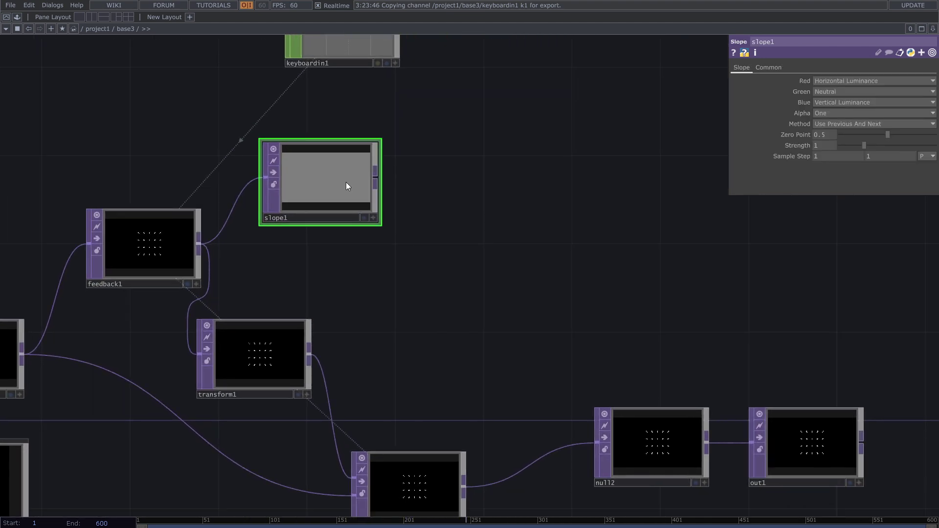
scroll(347, 185, up, 4)
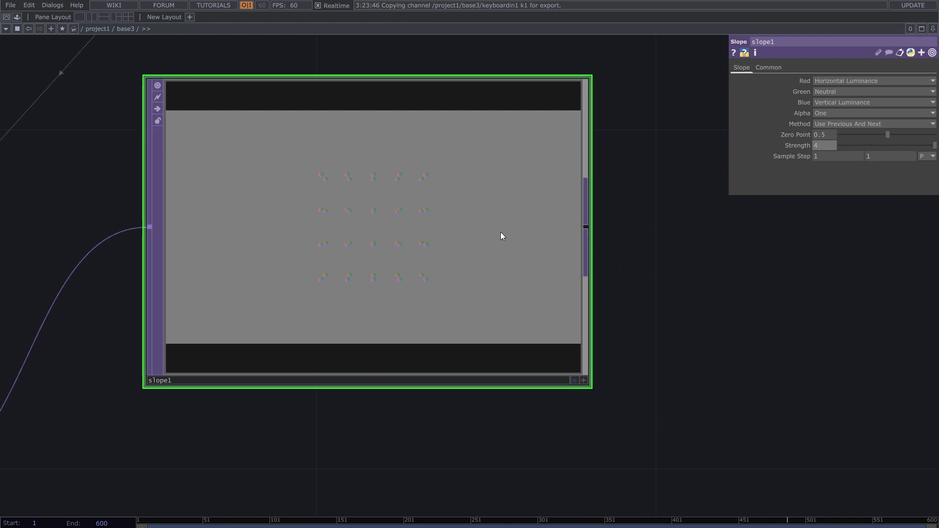
scroll(391, 281, down, 4)
scroll(430, 311, down, 3)
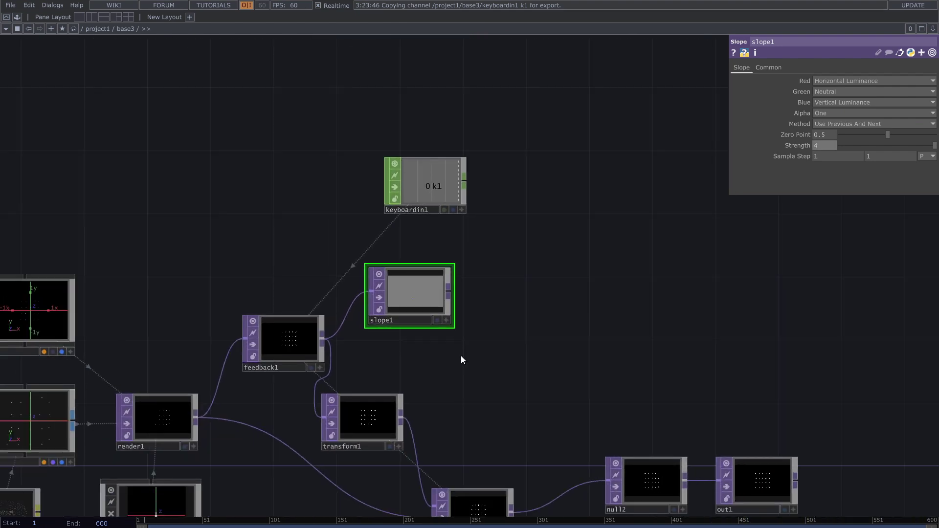
drag(420, 296, 449, 268)
drag(402, 198, 449, 229)
scroll(471, 292, up, 1)
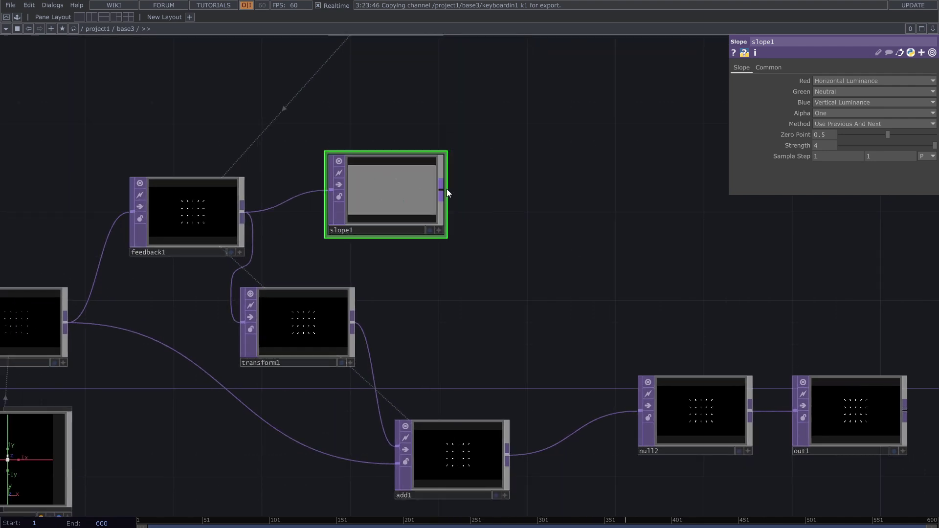
Step: Add a Displace TOP fed by slope1's output, placing it to the right of slope1
right_click(444, 189)
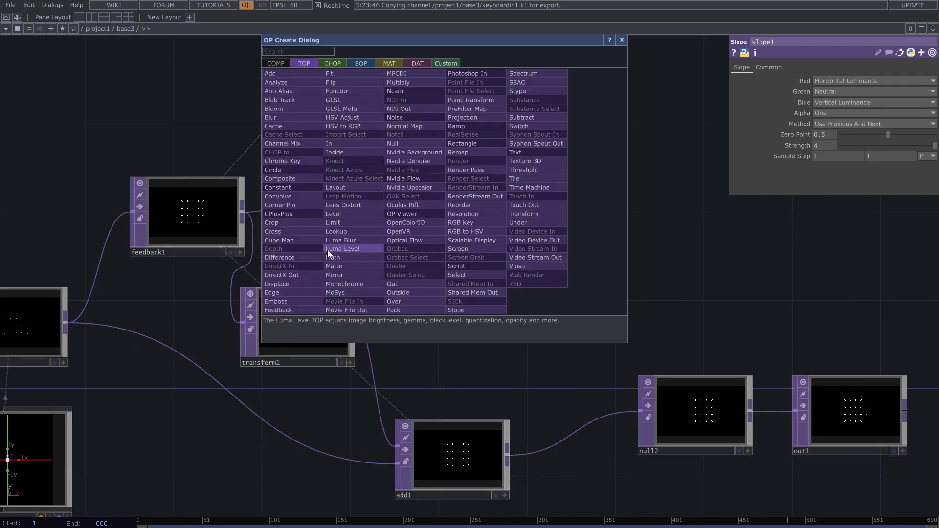
click(277, 284)
click(602, 264)
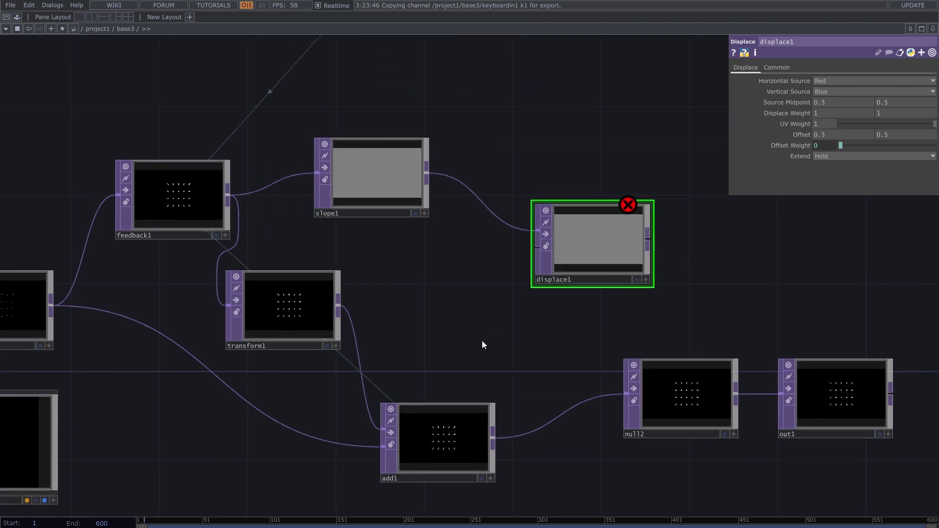
Step: Wire add1 into displace1's first input with slope1 in the second input, and inspect the displaced image
drag(483, 344, 478, 330)
drag(434, 430, 533, 236)
drag(685, 252, 642, 252)
drag(478, 244, 488, 218)
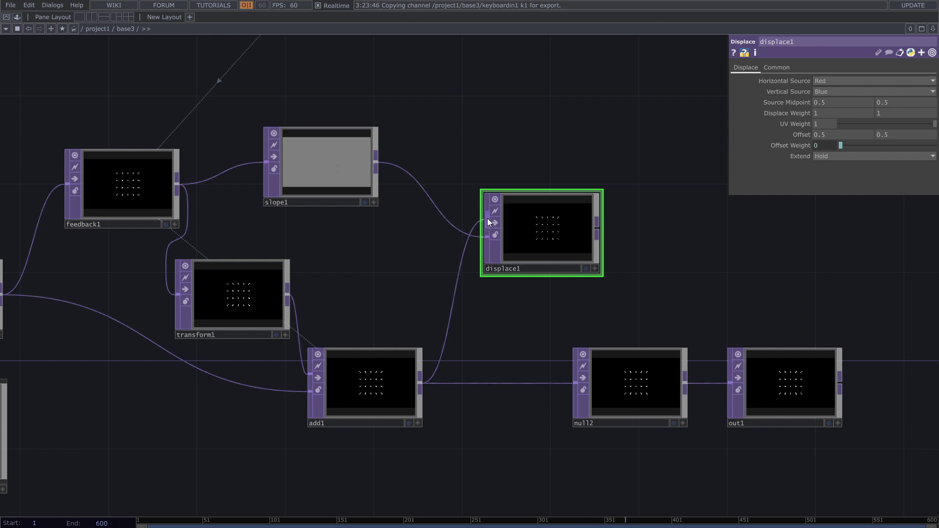
scroll(564, 218, up, 5)
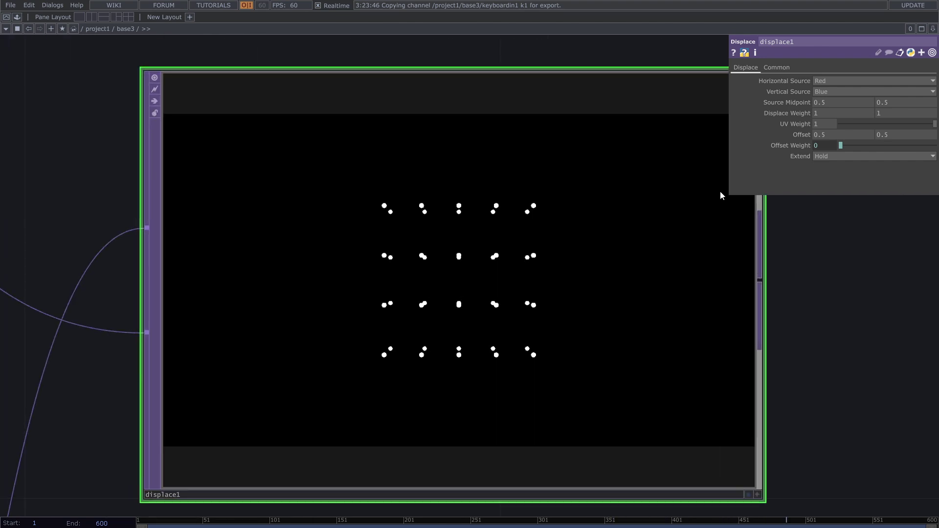
scroll(678, 246, down, 5)
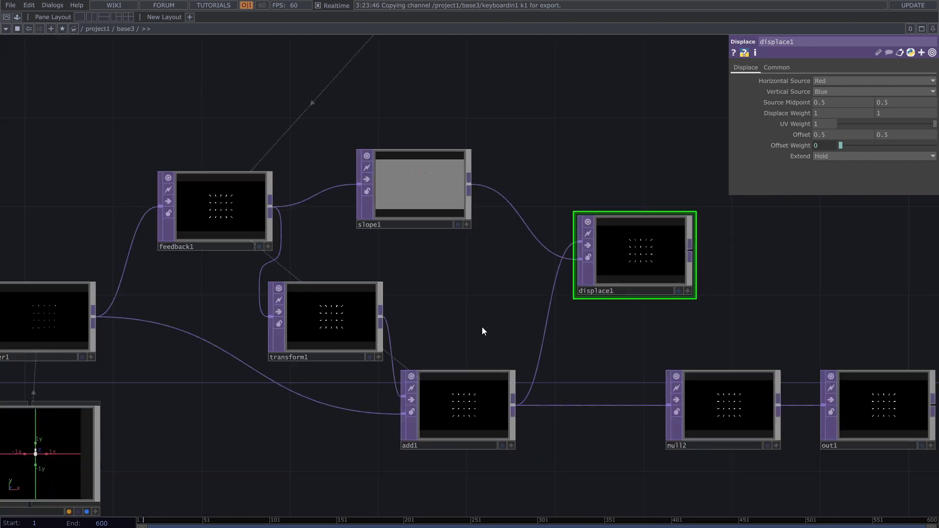
Step: Set both Scale values of transform1 to 0.998 and inspect the trails in displace1's viewer
drag(491, 312, 613, 272)
click(440, 290)
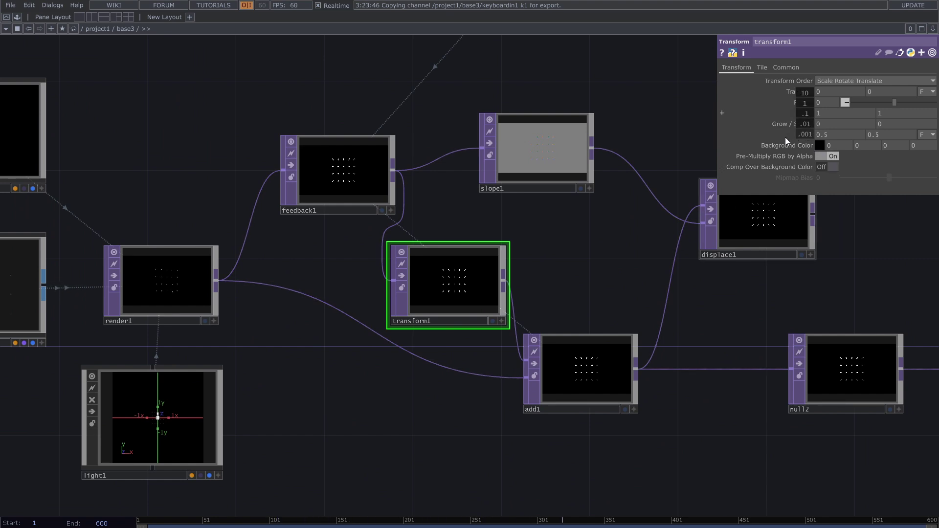
middle_drag(785, 137, 778, 137)
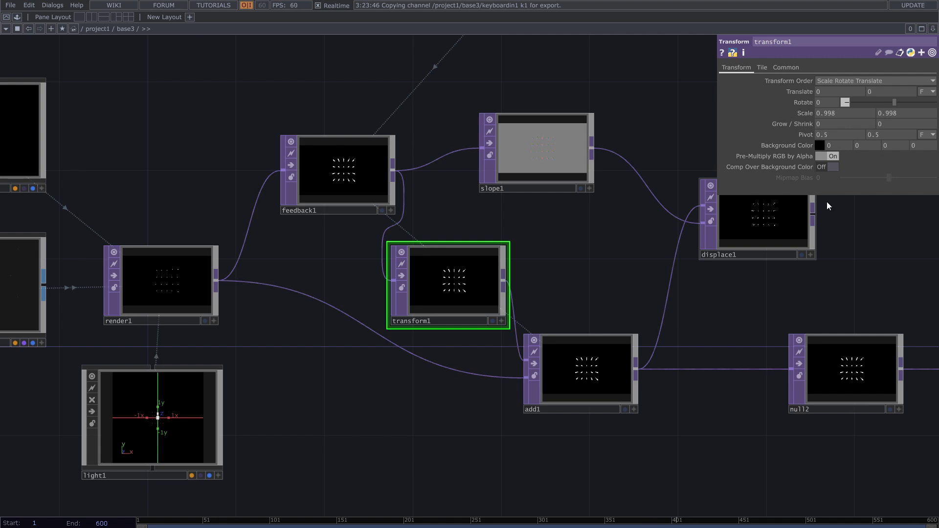
scroll(752, 264, up, 6)
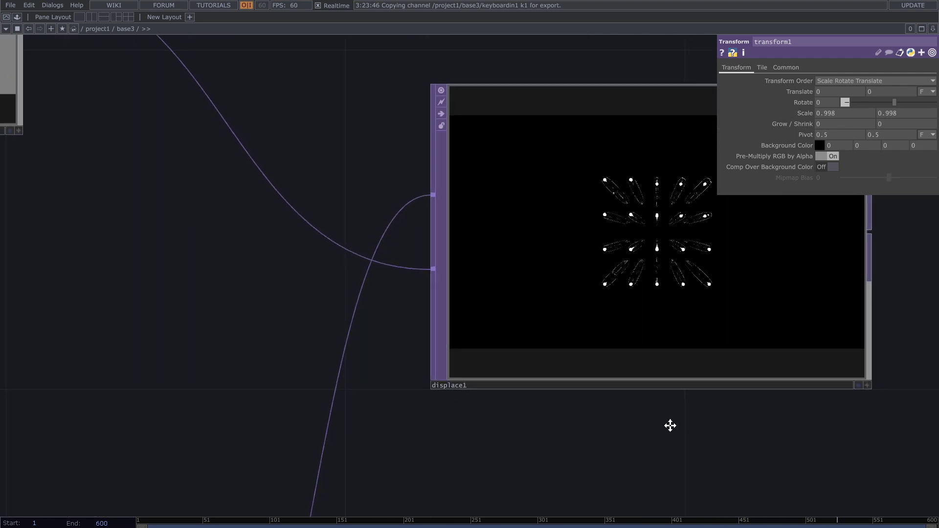
scroll(548, 257, up, 8)
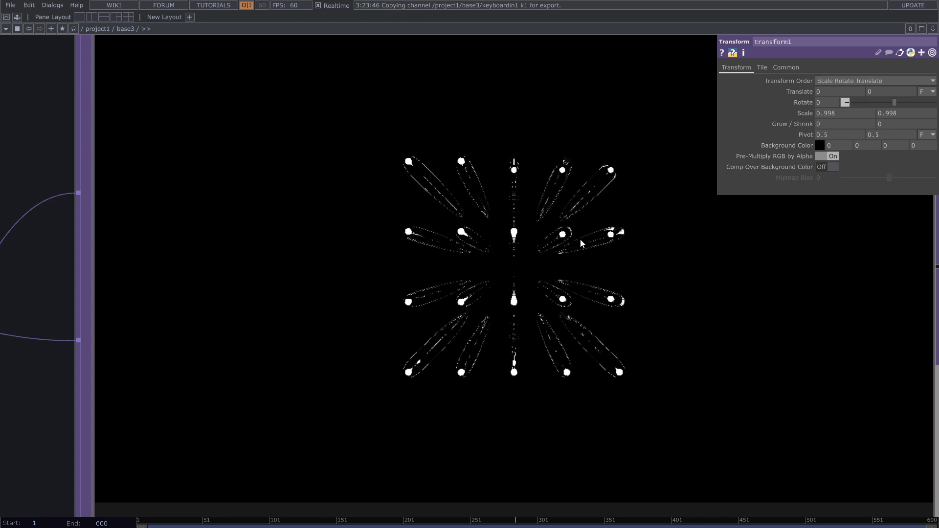
Step: Set both Displace Weight values of displace1 to 0.3
click(452, 274)
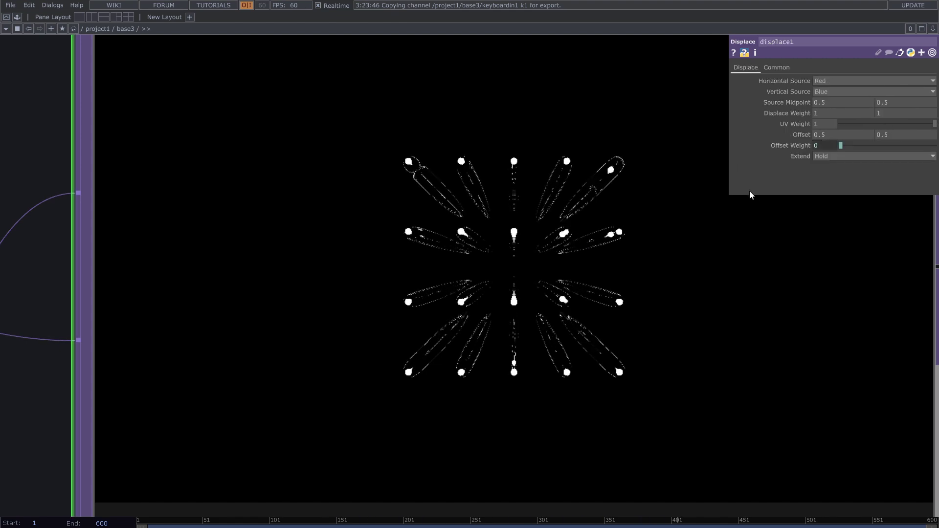
middle_drag(795, 119, 746, 118)
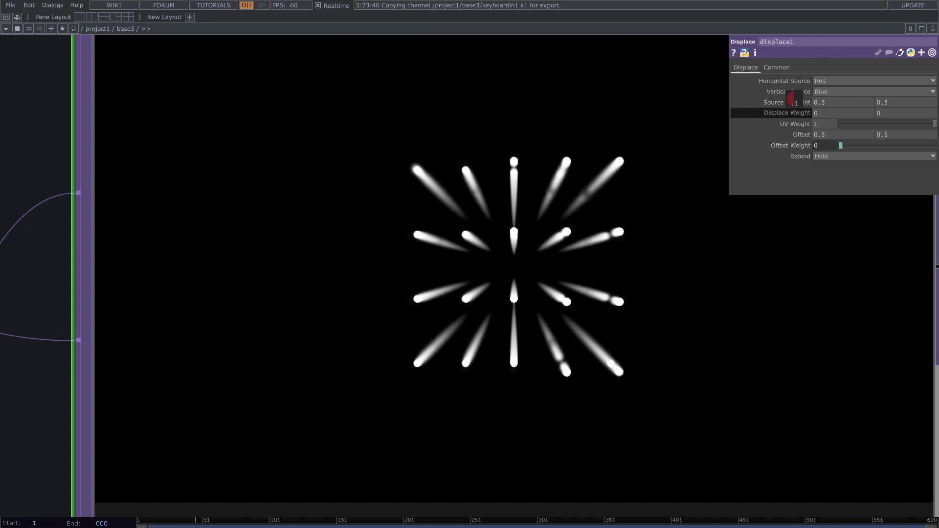
middle_drag(791, 99, 793, 99)
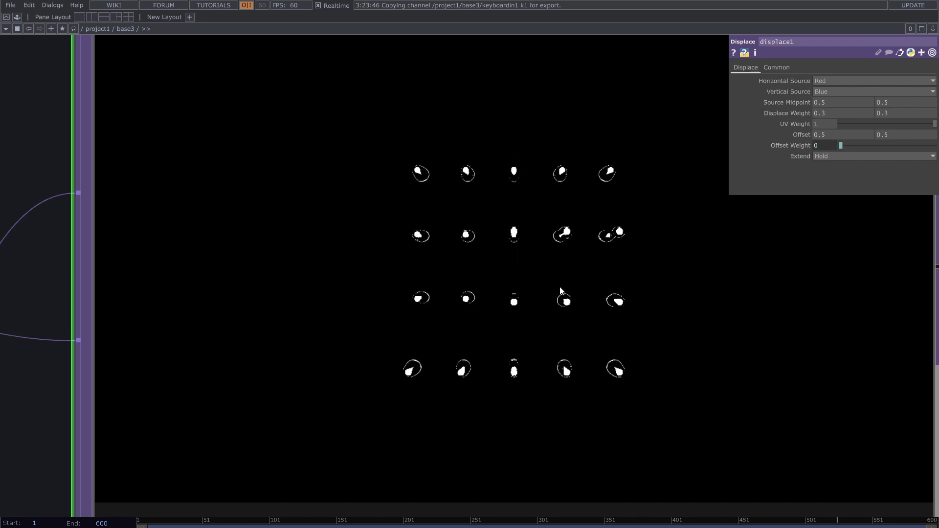
Step: Move null2 and out1 together farther right to make room after displace1
scroll(545, 290, down, 10)
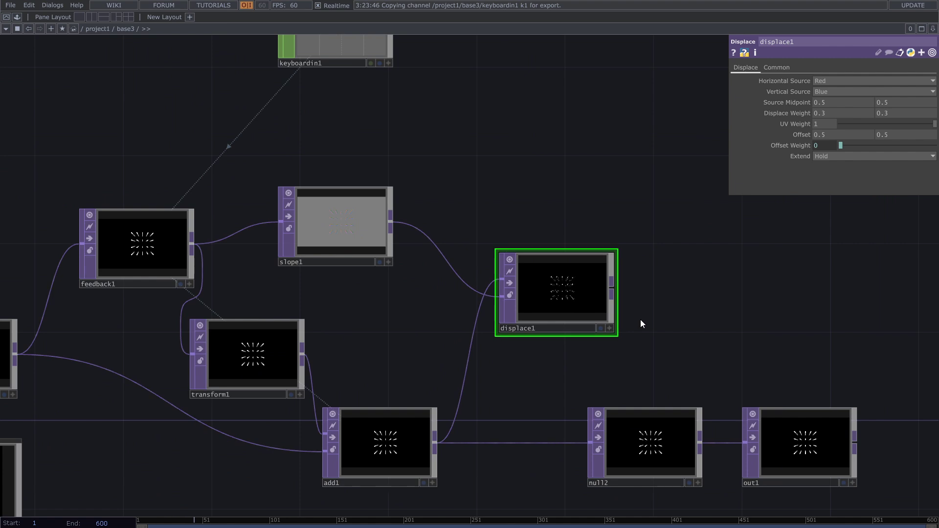
drag(641, 320, 518, 268)
scroll(517, 267, down, 5)
right_drag(636, 407, 523, 323)
drag(518, 342, 654, 331)
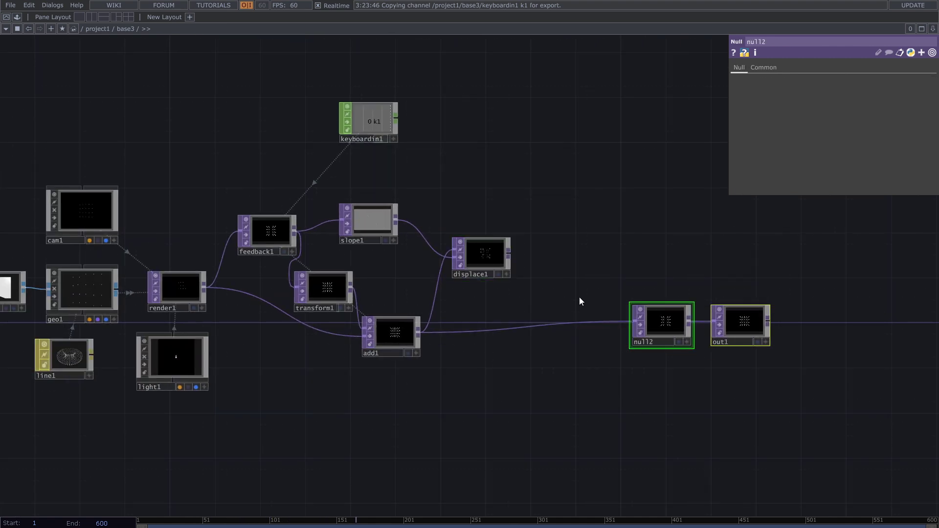
Step: Connect displace1's output to null2 in place of add1, and display out1 as the network background
click(508, 254)
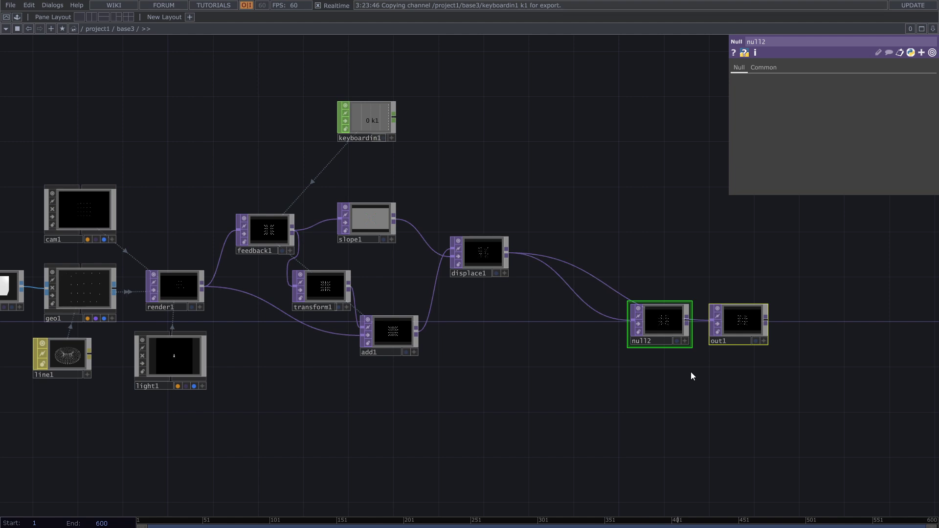
key(ctrl+z)
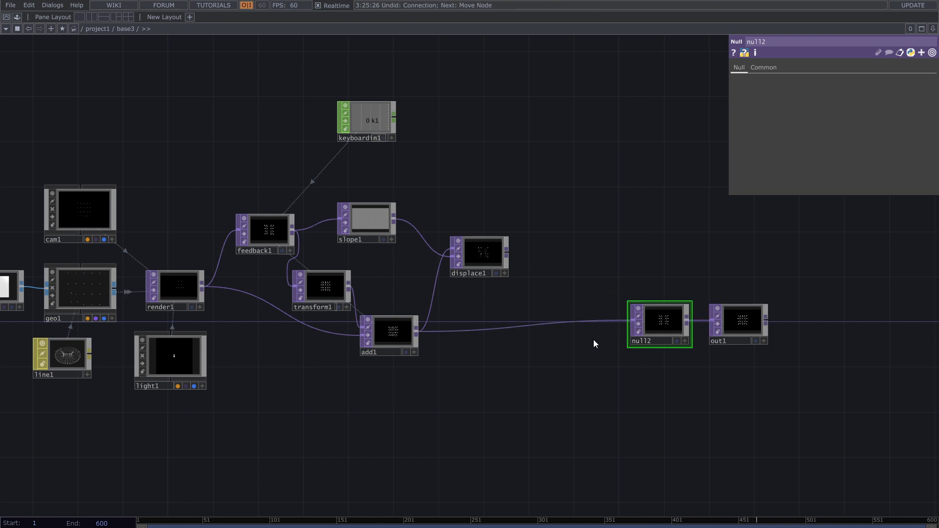
click(507, 253)
click(554, 321)
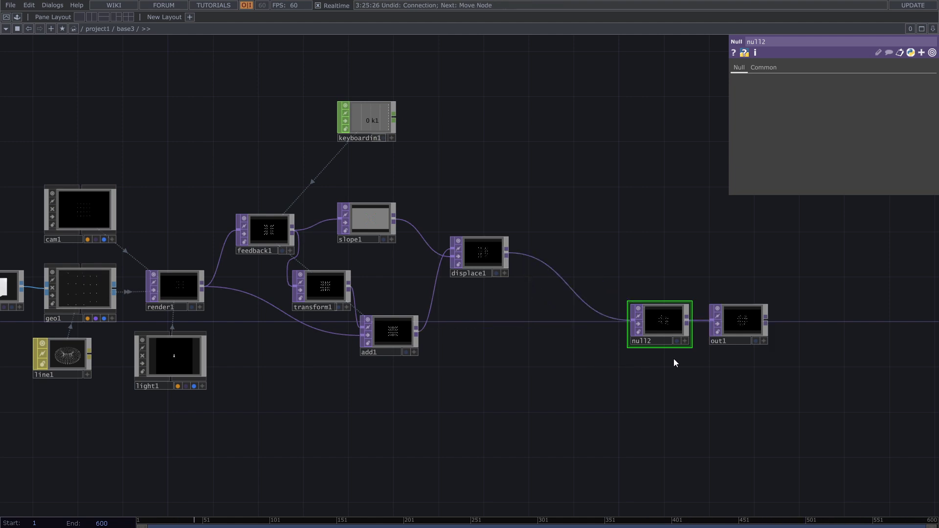
click(758, 342)
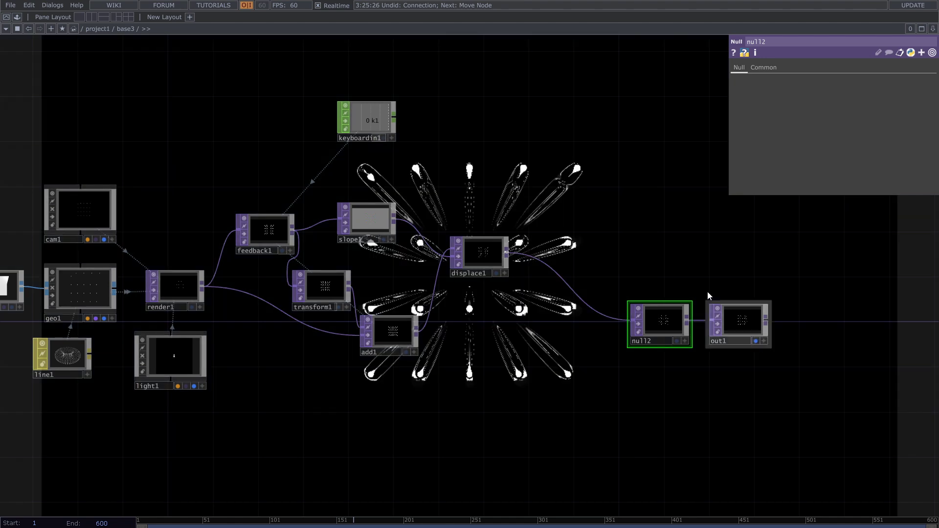
Step: Set transform1's Rotate to -0.3 while watching the feedback image in the background
drag(636, 228, 622, 356)
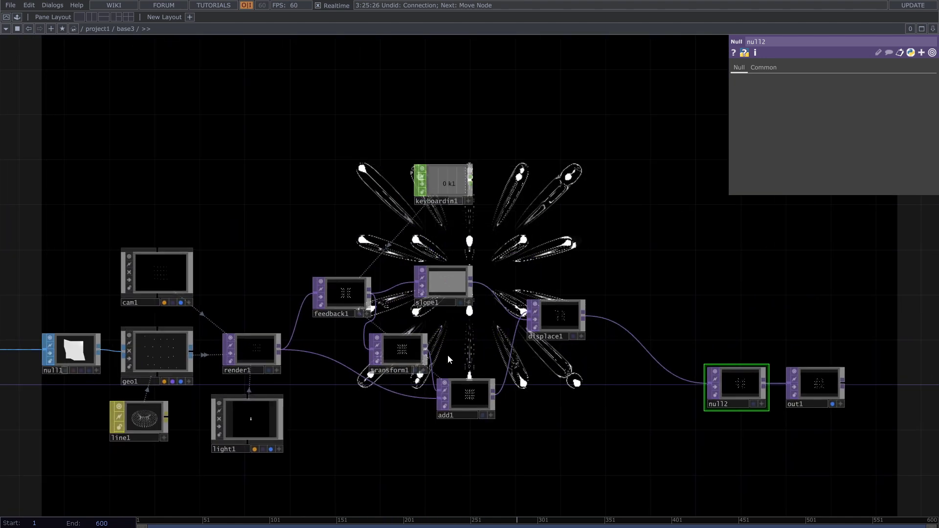
click(410, 349)
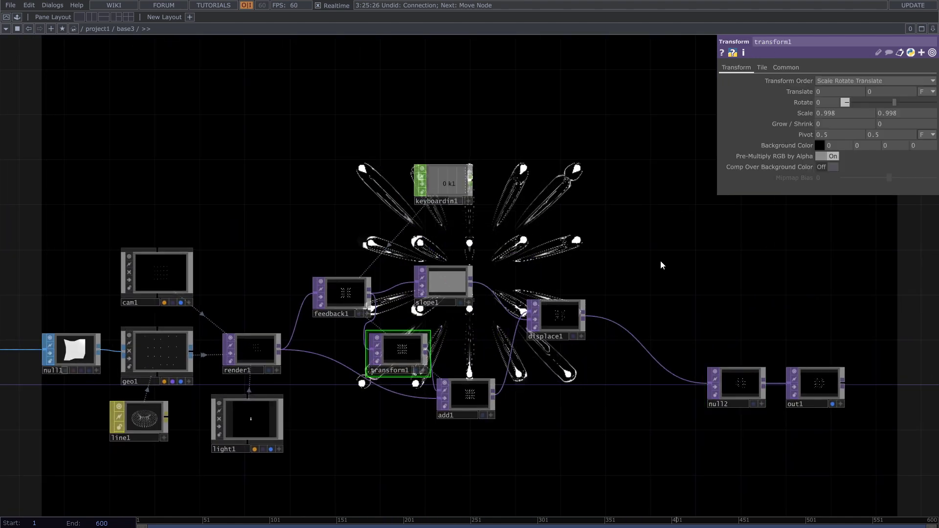
drag(661, 252, 676, 330)
middle_click(827, 101)
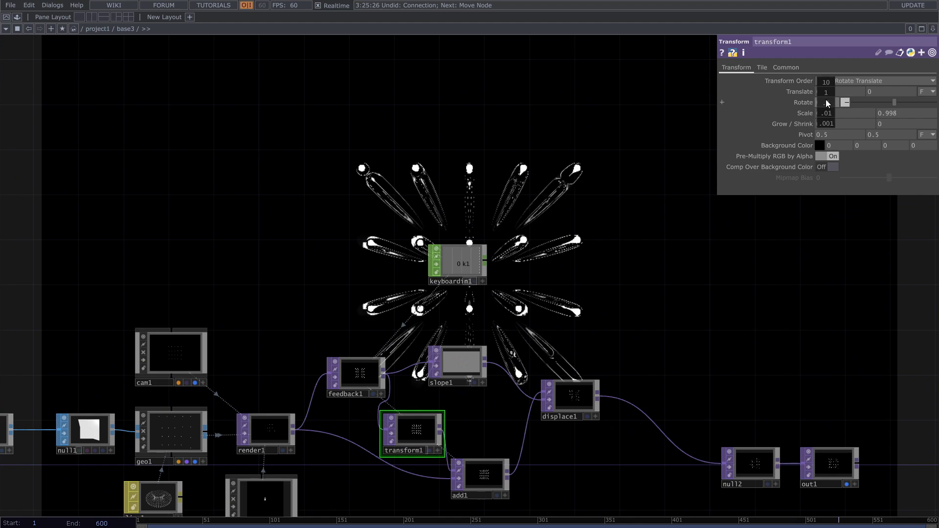
mouse_move(828, 93)
middle_down()
mouse_move(839, 93)
mouse_move(827, 93)
middle_up()
drag(575, 262, 530, 437)
drag(589, 346, 549, 326)
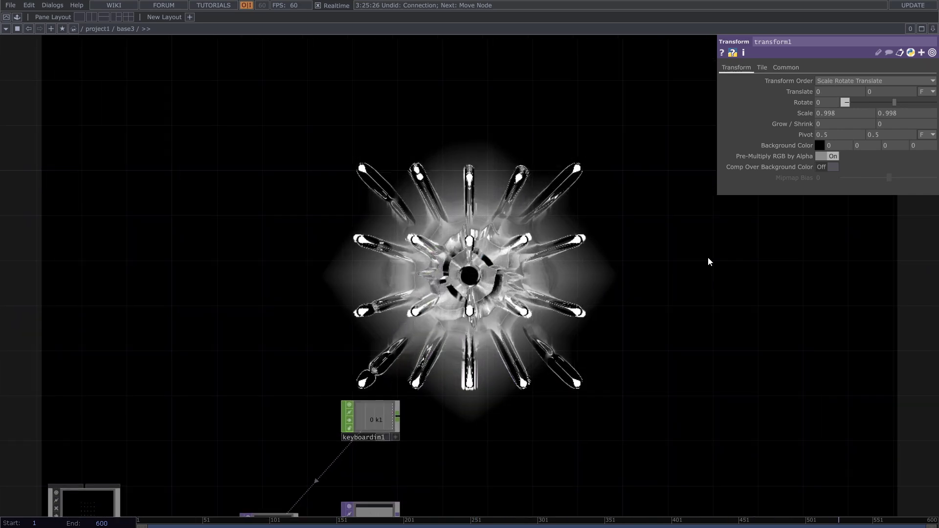
middle_drag(808, 102, 823, 92)
drag(808, 88, 807, 83)
drag(846, 102, 800, 107)
key(h)
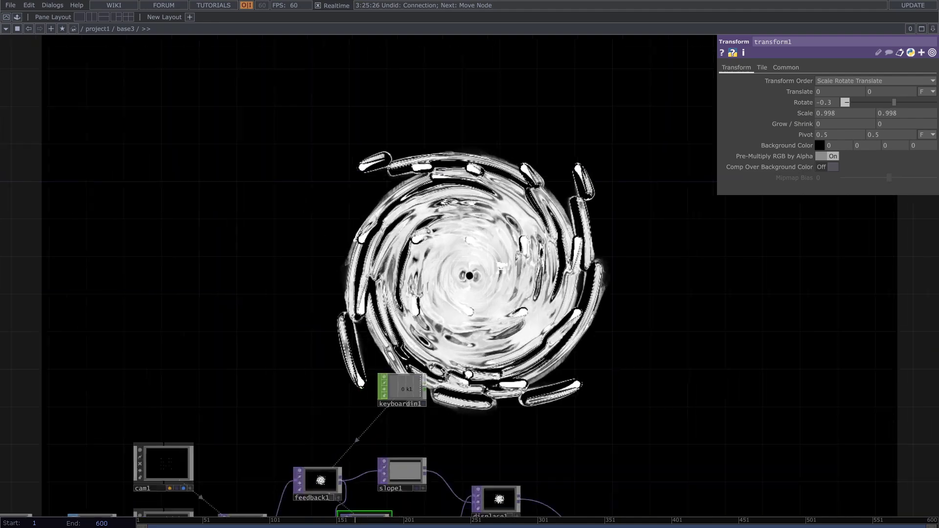
Step: Raise noise1's Amplitude to 1.99 and check the swirling image in the background
scroll(397, 390, up, 2)
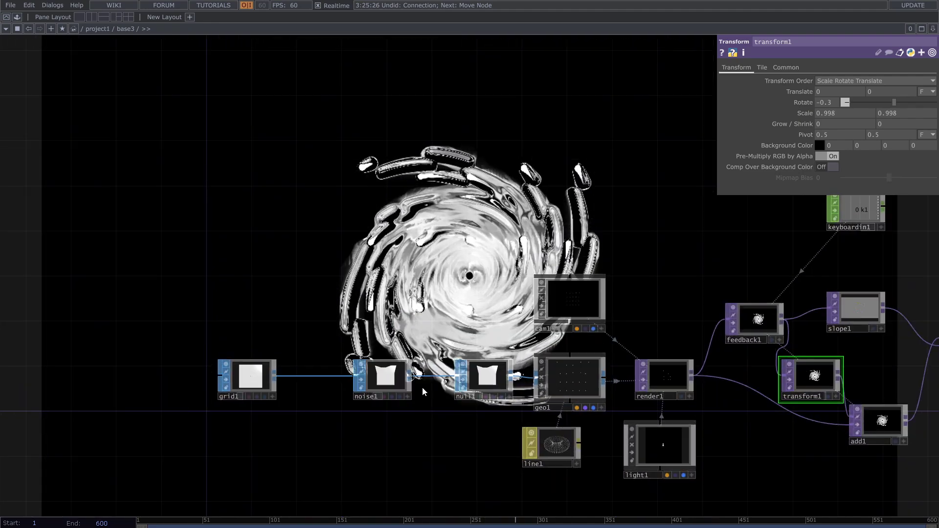
click(391, 379)
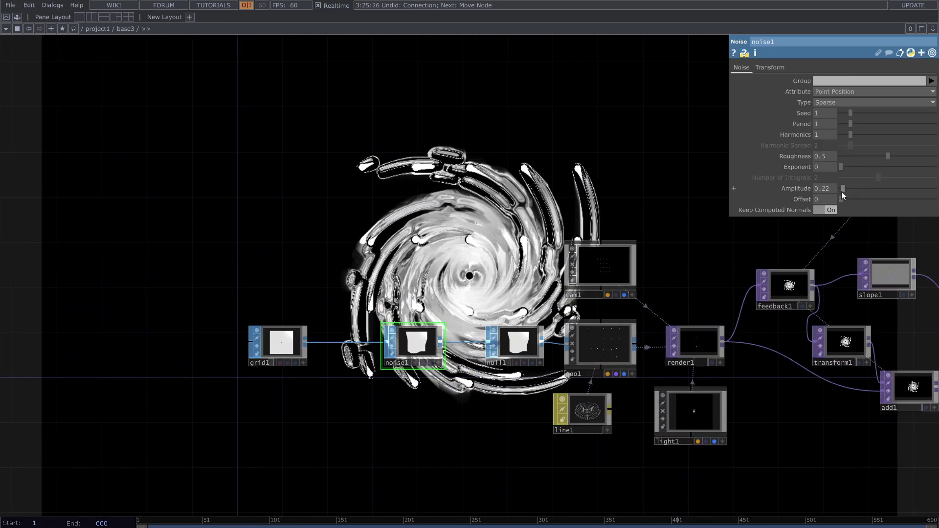
drag(842, 190, 847, 168)
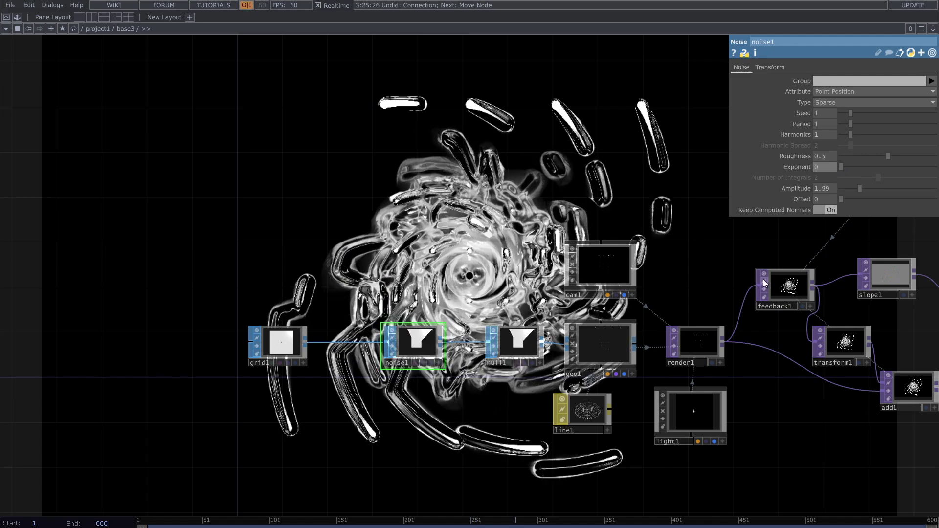
drag(643, 300, 539, 307)
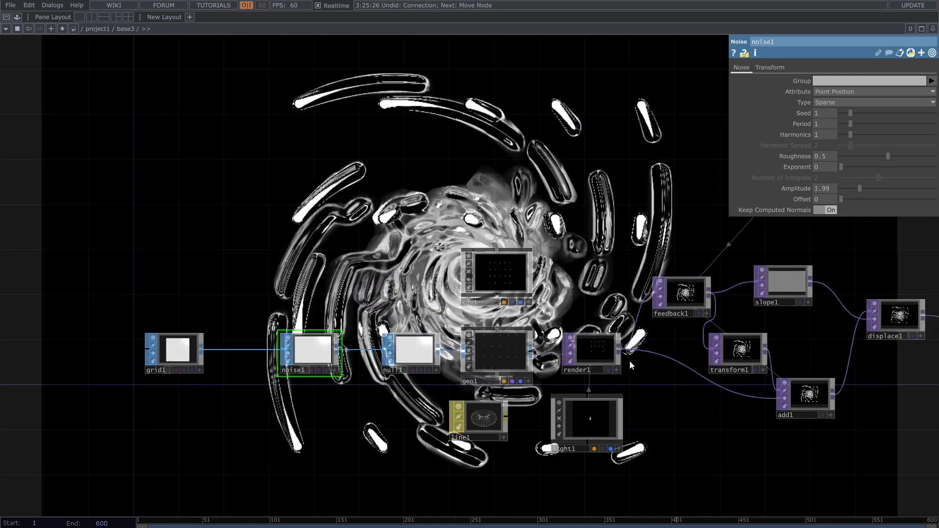
Step: Set transform1's Rotate to 0 while watching the feedback image in the background
click(741, 354)
middle_drag(806, 113, 820, 138)
drag(623, 180, 562, 278)
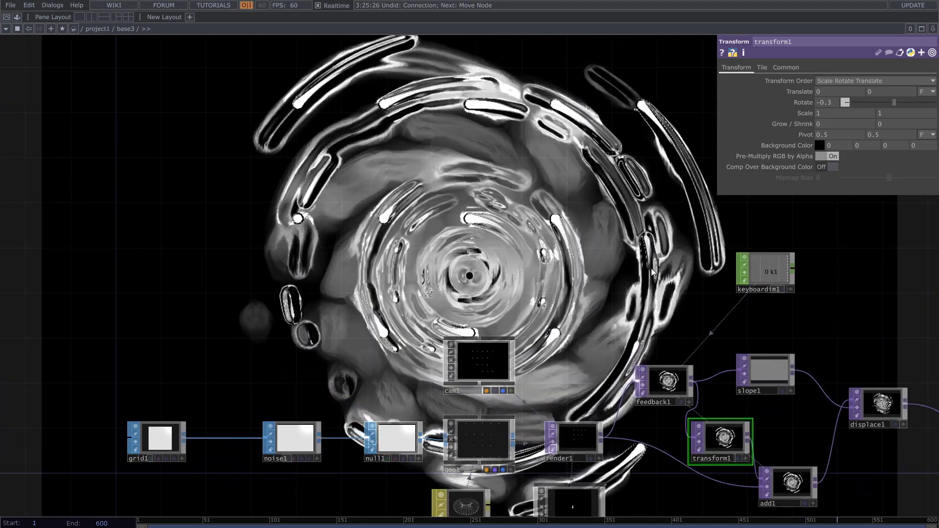
mouse_move(824, 103)
middle_down()
mouse_move(827, 126)
mouse_move(827, 107)
middle_up()
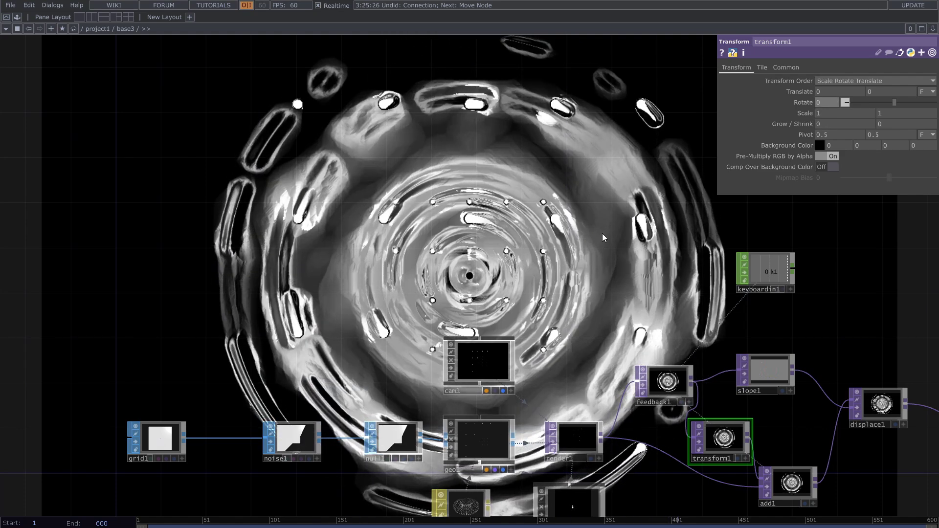
Step: Set transform1's Scale to 0.999 on both axes so the feedback trails shrink gradually toward the centre
drag(564, 291, 493, 231)
scroll(493, 231, down, 3)
scroll(507, 402, up, 3)
drag(556, 393, 475, 392)
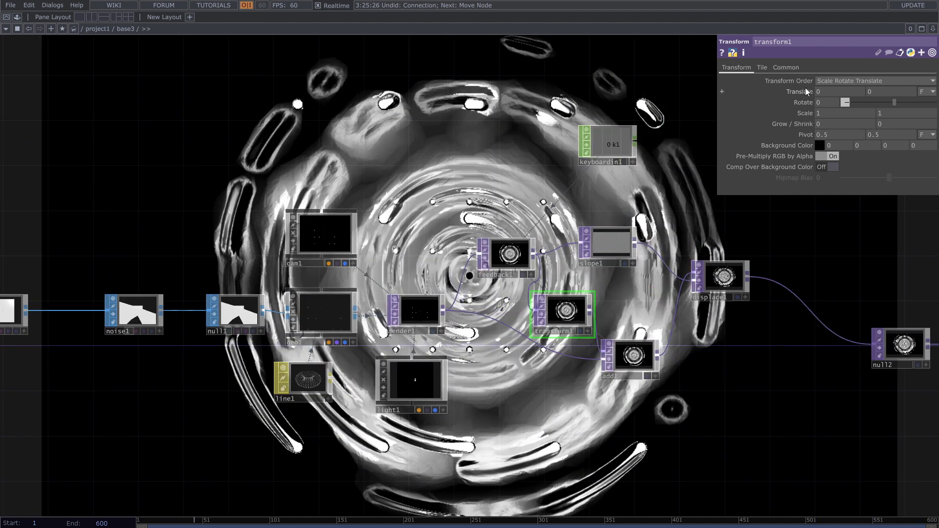
middle_drag(801, 92, 802, 73)
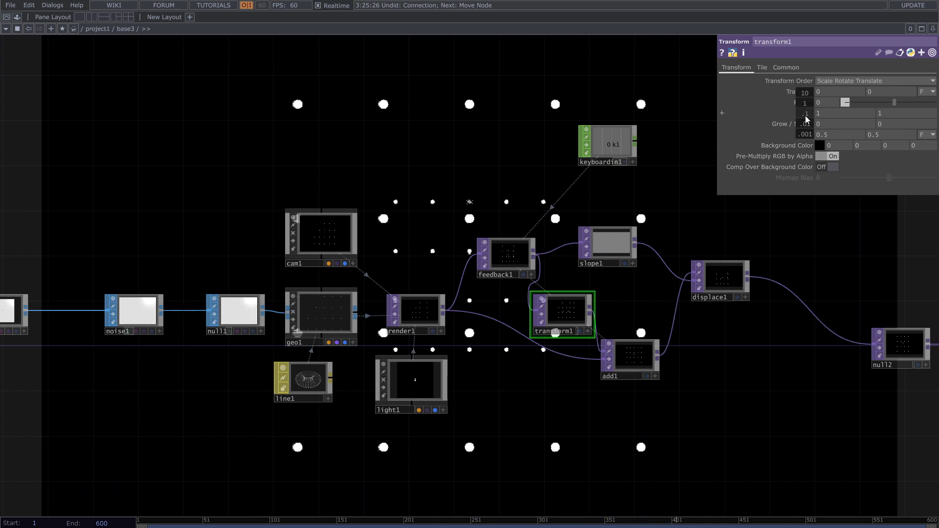
middle_drag(798, 119, 785, 119)
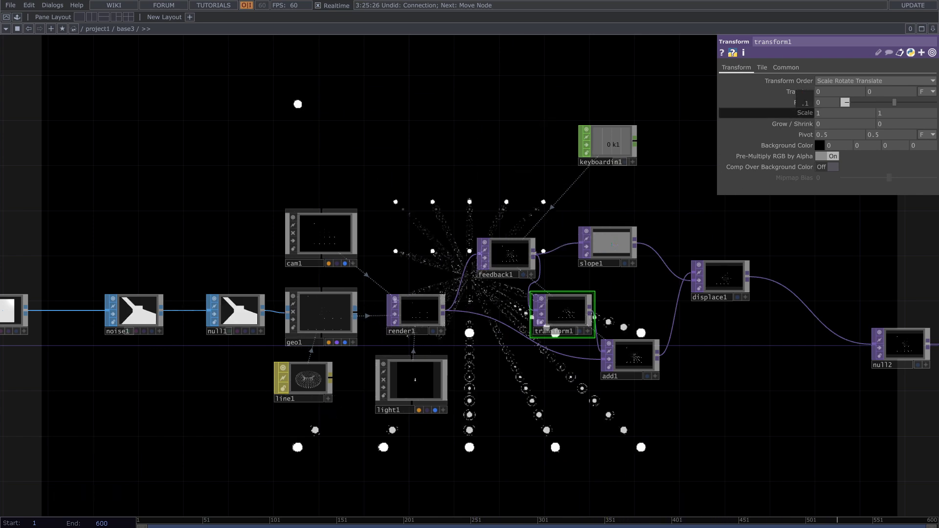
drag(477, 192, 500, 198)
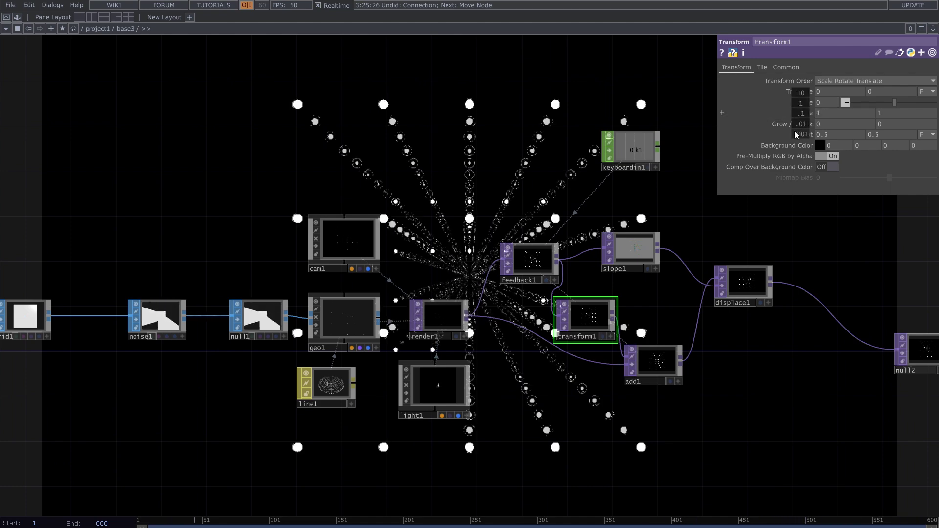
middle_drag(796, 132, 790, 103)
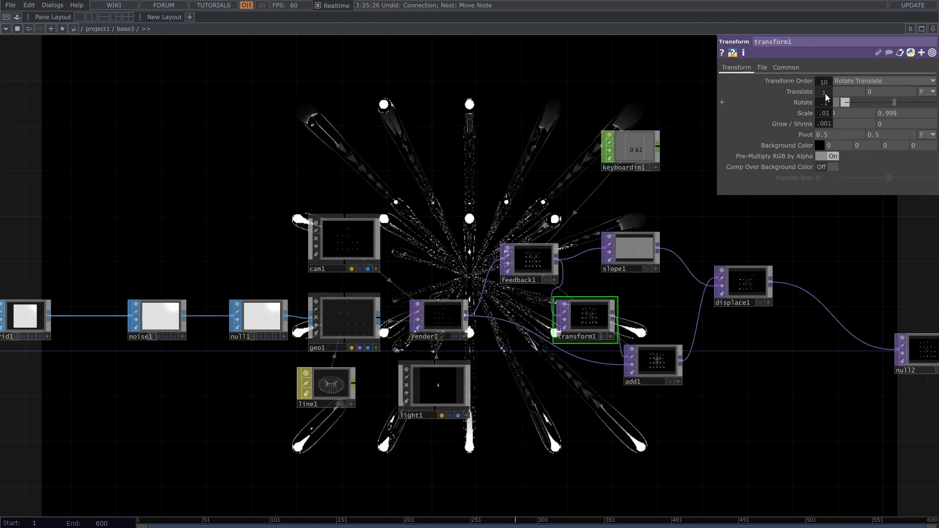
Step: Try a Rotate of 1 on transform1, return it to 0, and examine the feedback image in the background
middle_drag(833, 95, 851, 96)
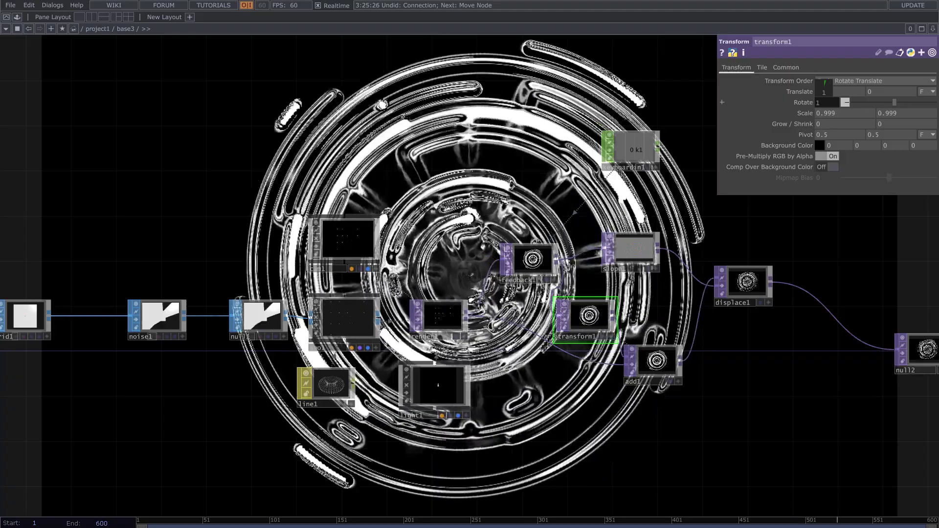
middle_drag(852, 96, 833, 95)
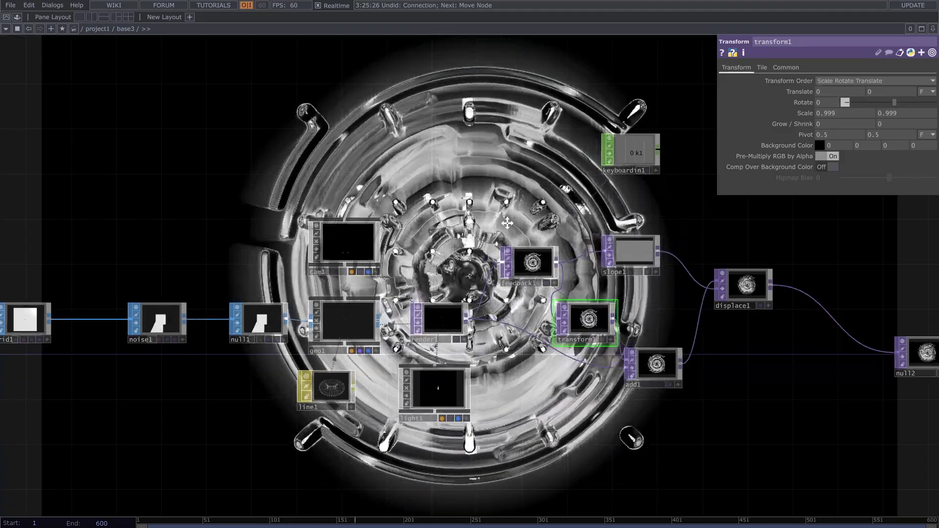
drag(511, 119, 515, 298)
drag(508, 262, 492, 314)
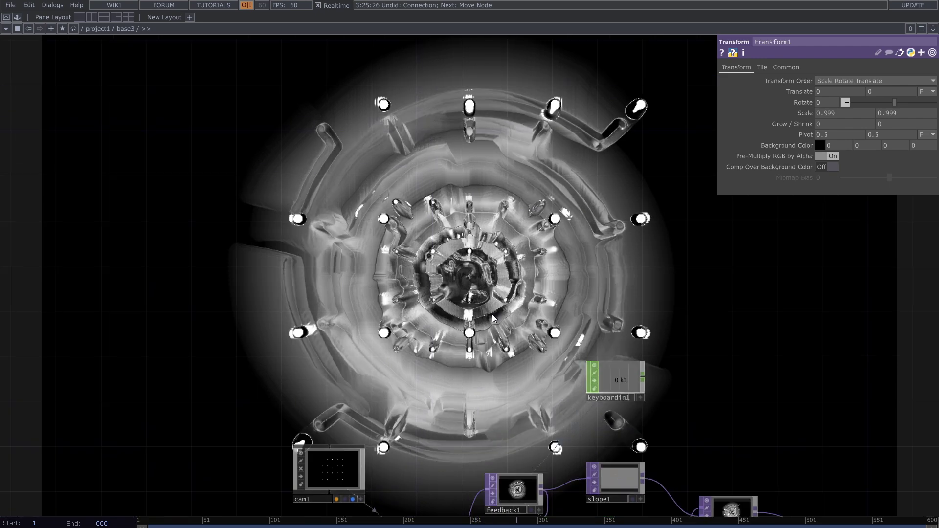